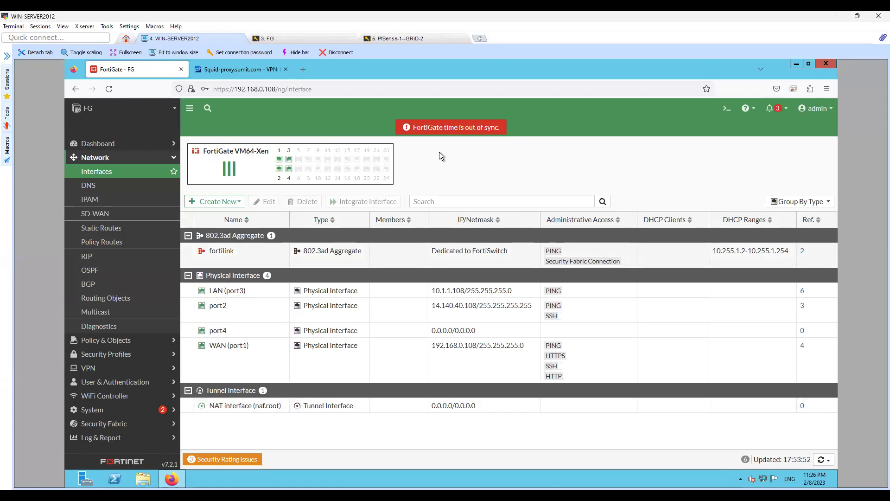
- Review the IP addresses assigned to the FortiGate's WAN (port1) and port2 interfaces
click(126, 177)
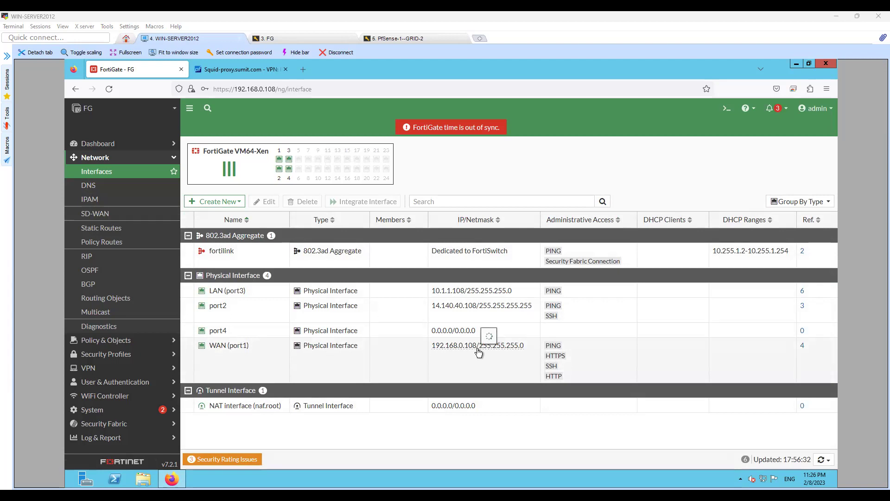
mouse_move(479, 349)
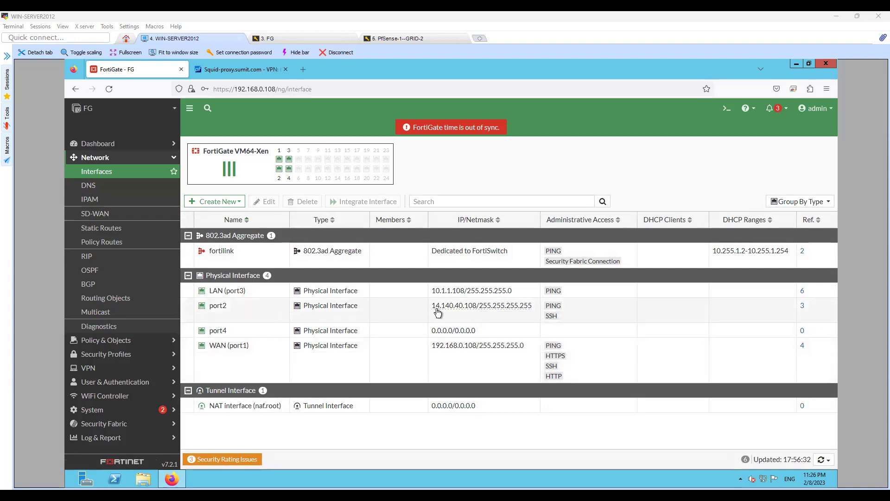
mouse_move(503, 312)
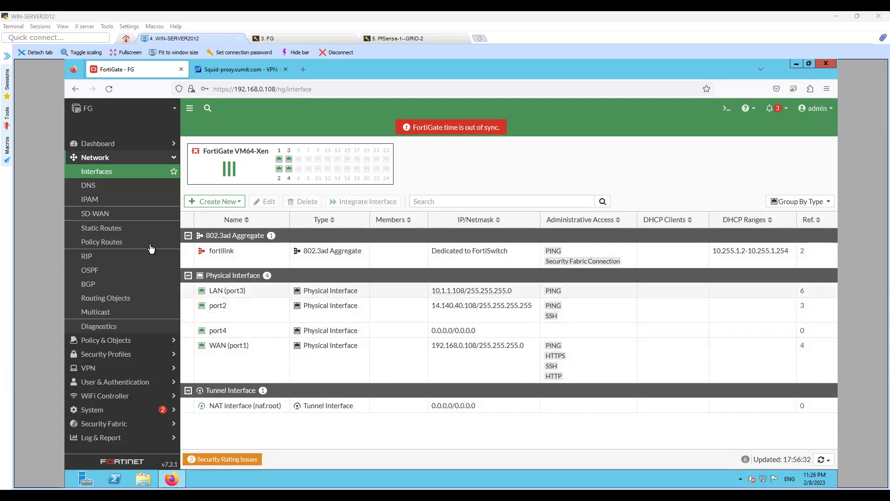
- Start creating a new IPsec tunnel in the FortiGate's VPN configuration
click(139, 158)
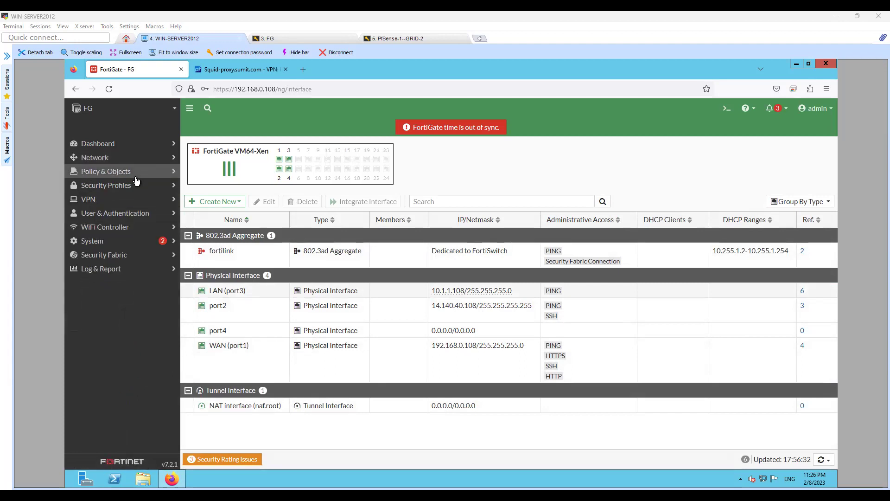
click(128, 199)
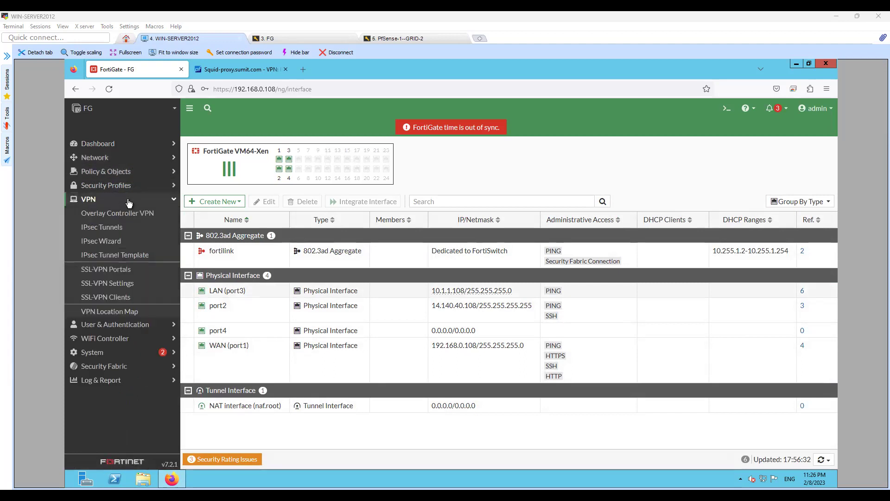
click(128, 228)
click(227, 147)
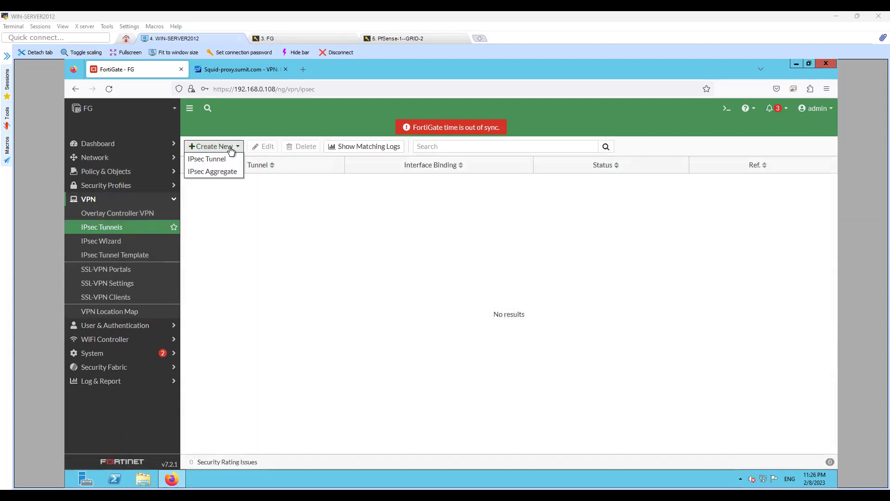
click(224, 159)
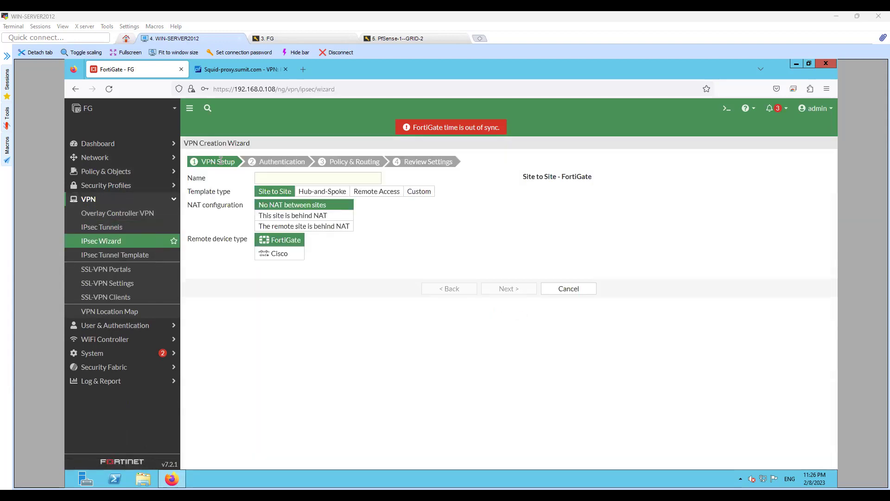
- Name the VPN tunnel IKEv2-IPsec, choose the Custom template type and continue to its detailed settings
click(280, 179)
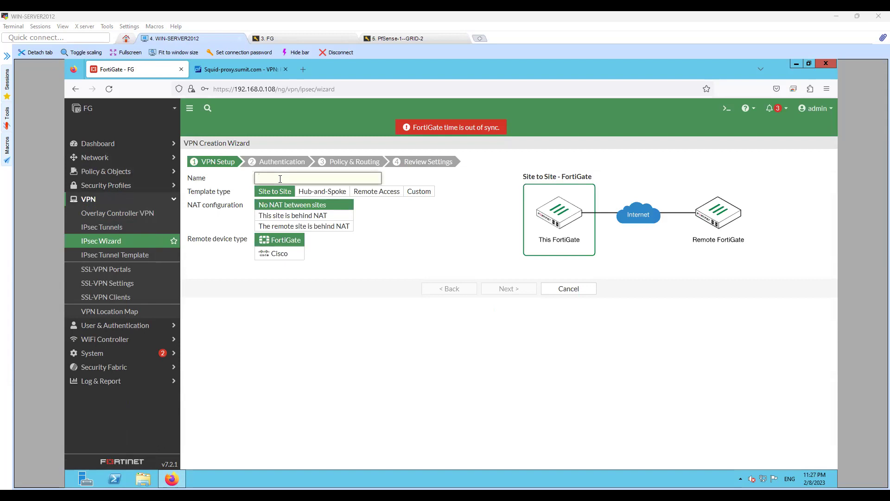
text(IKEv2-IPsec)
click(417, 197)
click(506, 226)
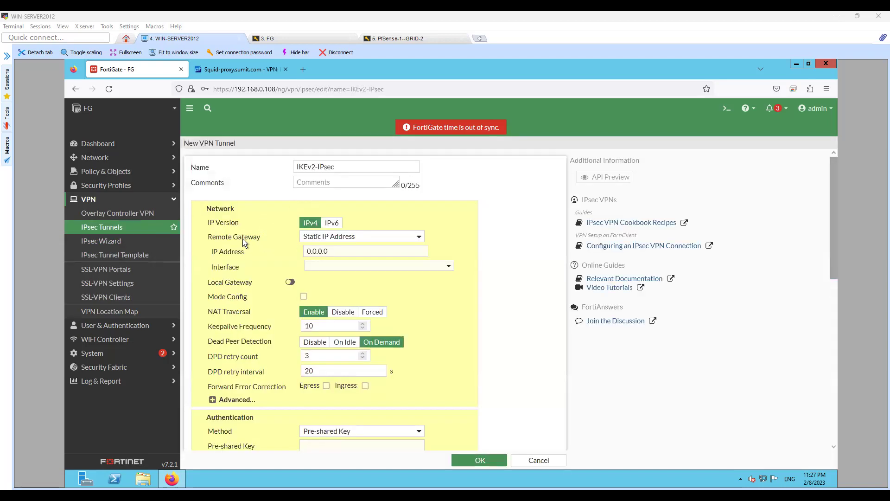
- Set the static remote gateway's IP address to 192.168.0.129 and the tunnel's interface to WAN (port1)
drag(260, 237, 215, 236)
drag(341, 253, 266, 251)
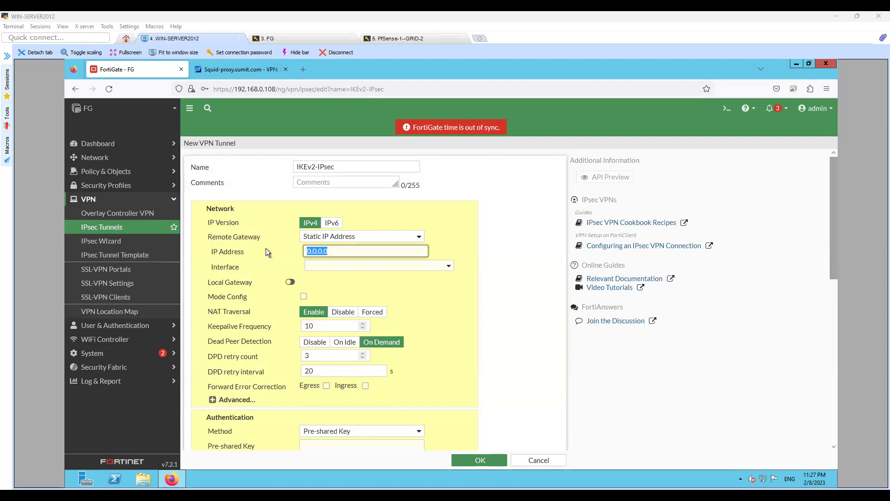
text(192.16)
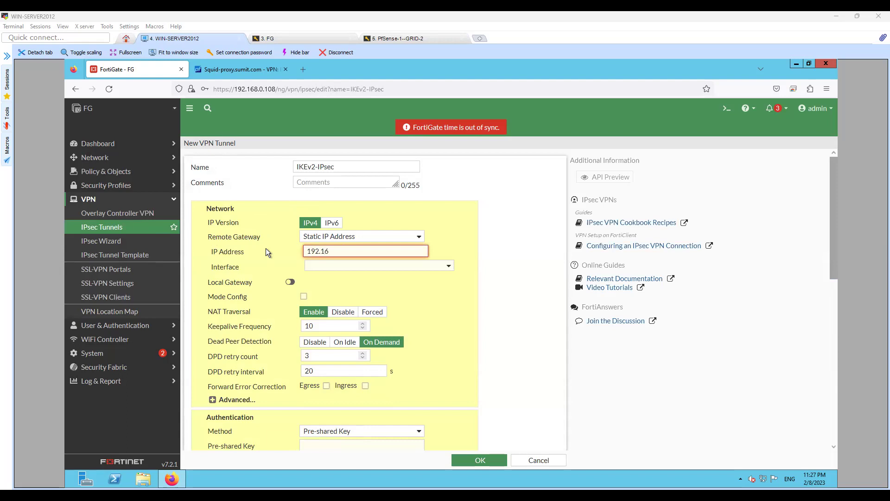
text(8.0.129)
click(450, 269)
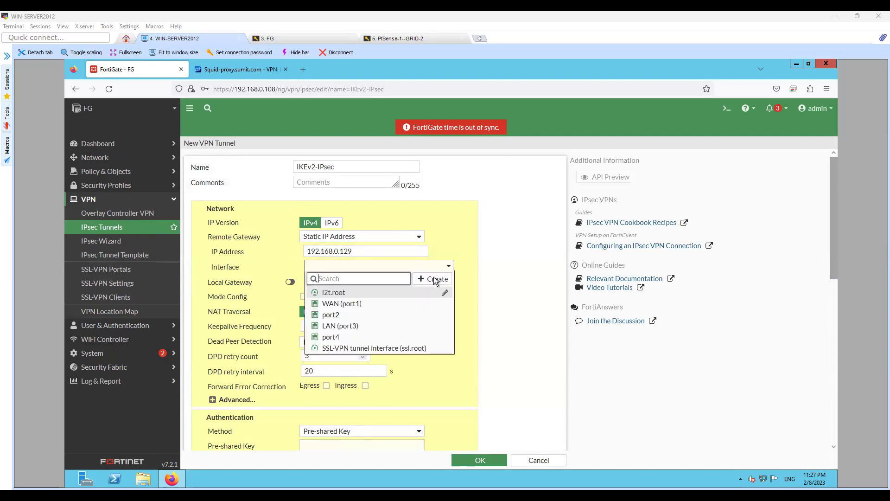
click(360, 306)
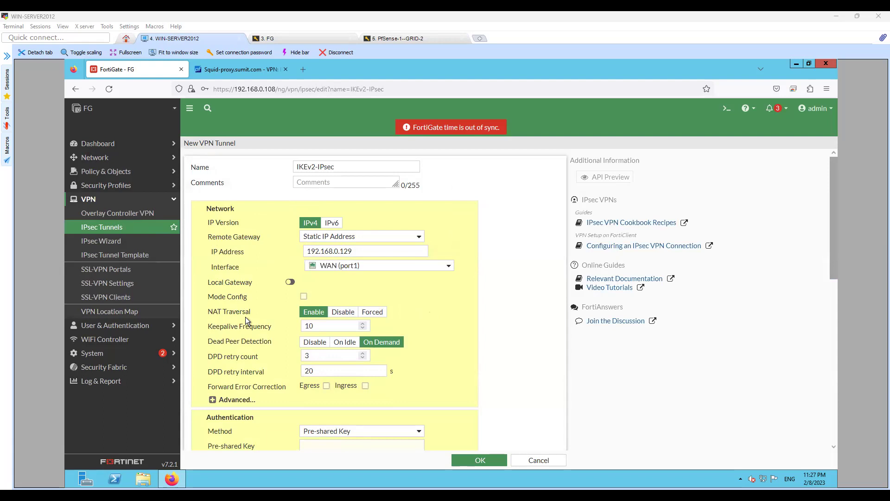
- Choose Pre-shared Key as the tunnel's authentication method
scroll(278, 306, down, 2)
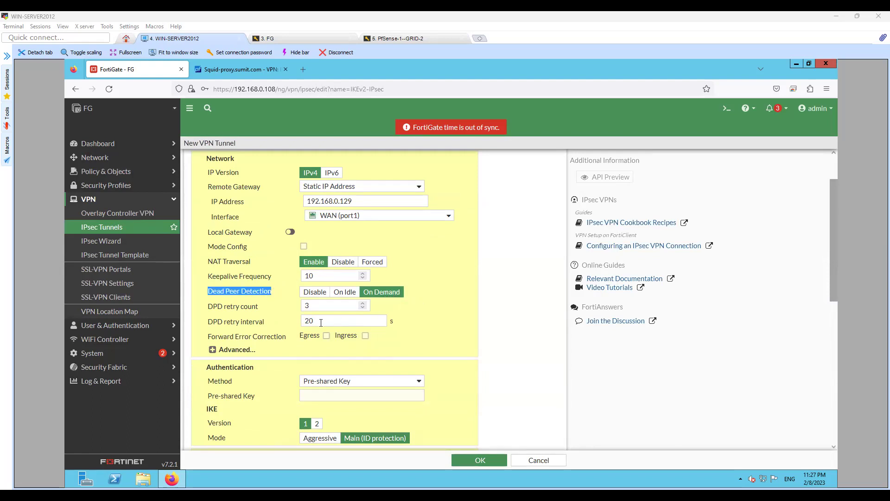
scroll(288, 324, down, 1)
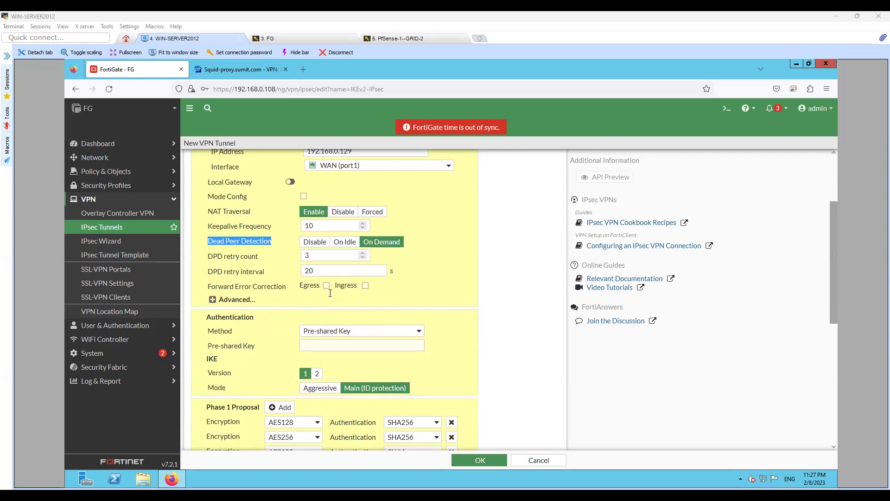
scroll(277, 297, down, 1)
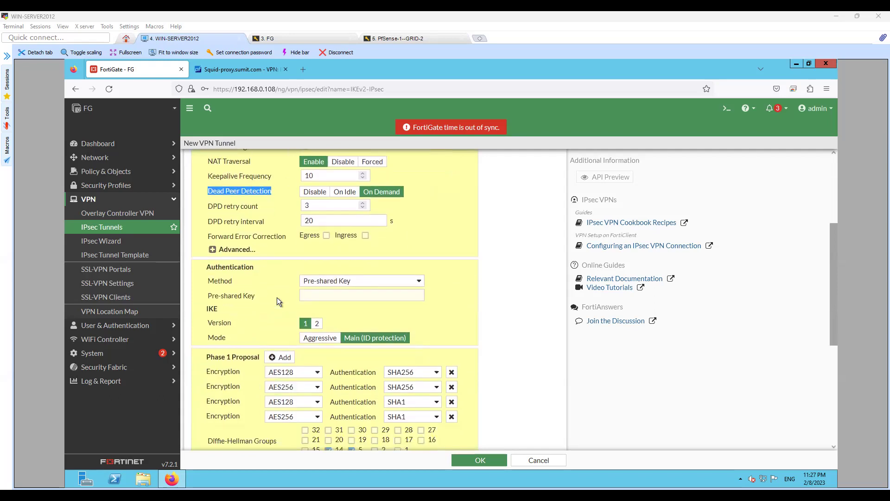
click(344, 282)
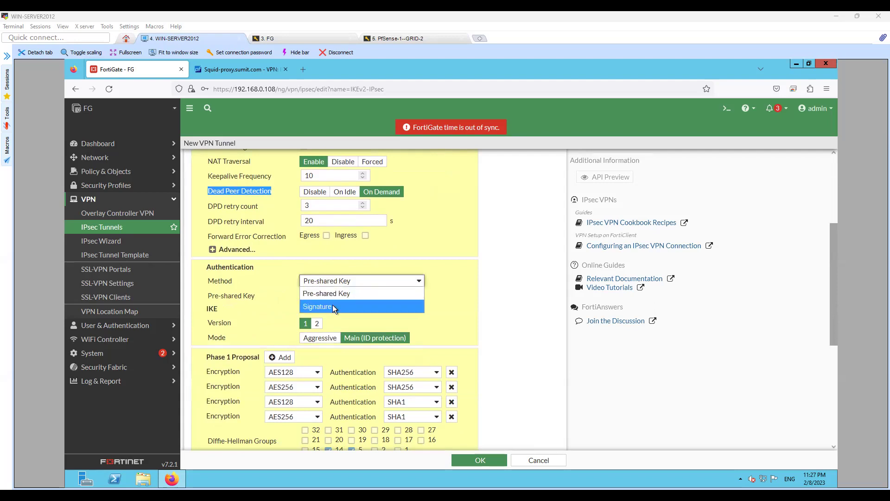
click(338, 296)
click(325, 295)
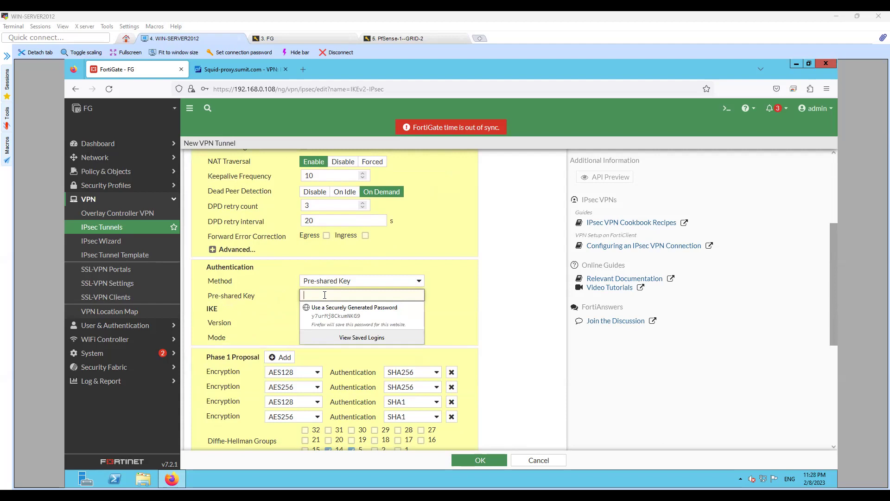
text(••)
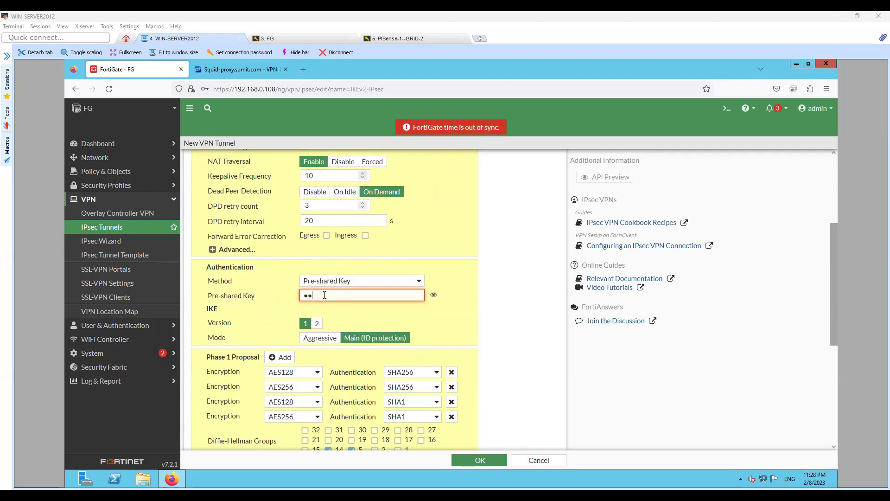
text(••••)
key(BackSpace)
key(BackSpace)
key(BackSpace)
key(BackSpace)
key(BackSpace)
key(BackSpace)
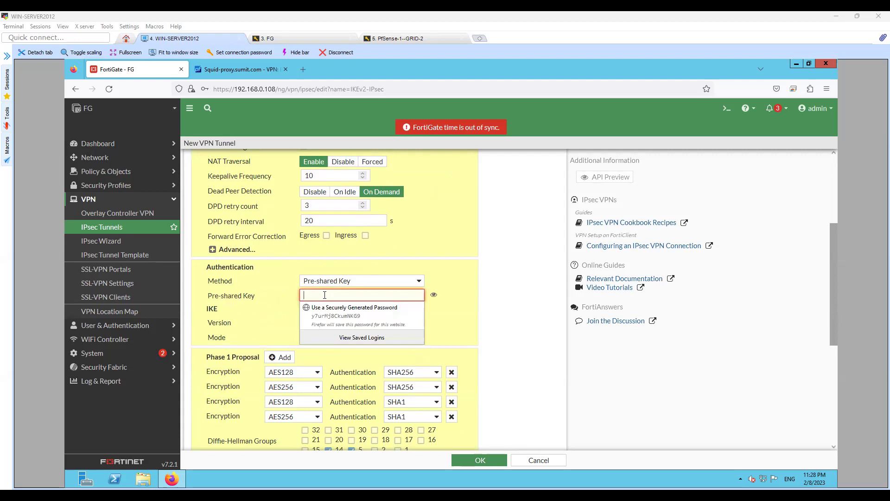
- Enter the pre-shared key with its characters shown and set the IKE version to 2
click(428, 293)
click(390, 294)
text(p)
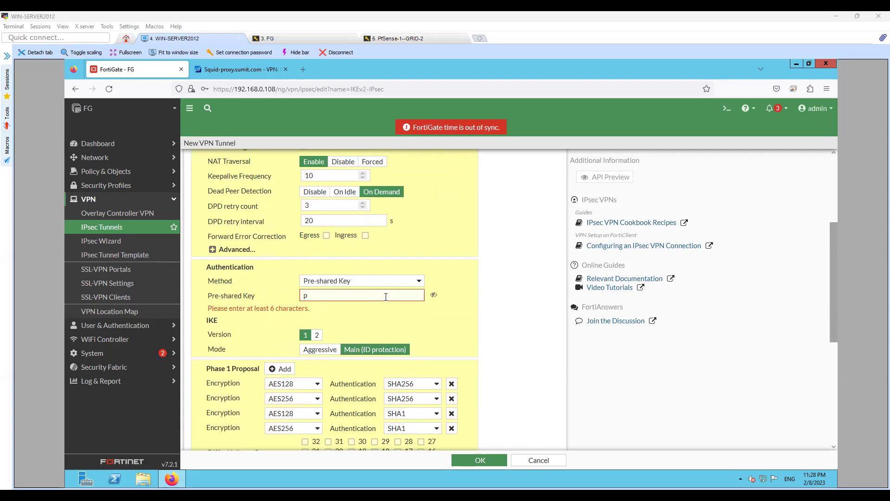
text(assword)
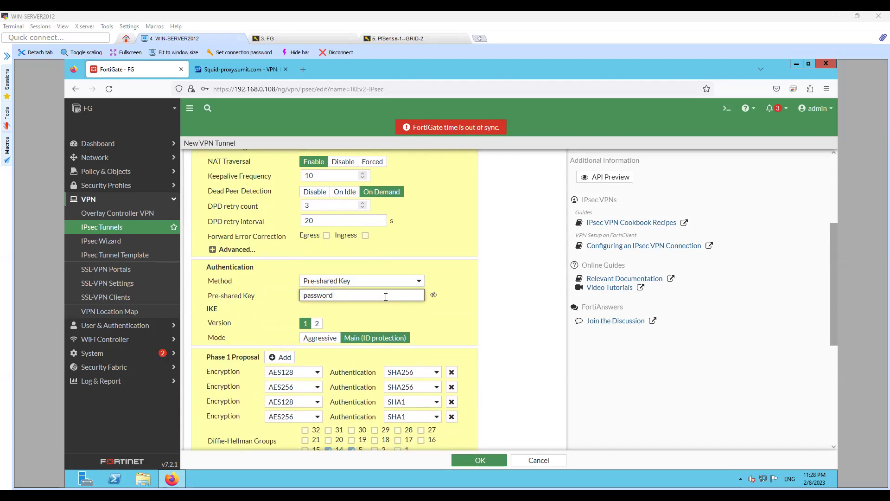
click(400, 315)
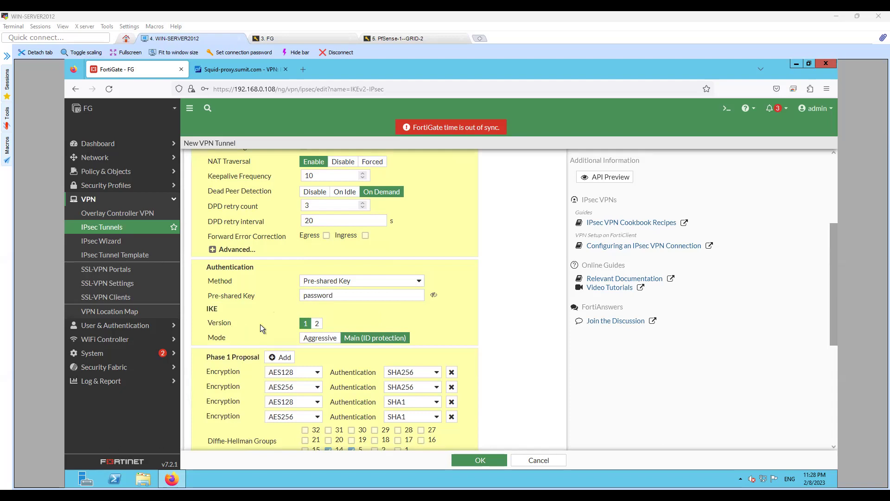
click(317, 324)
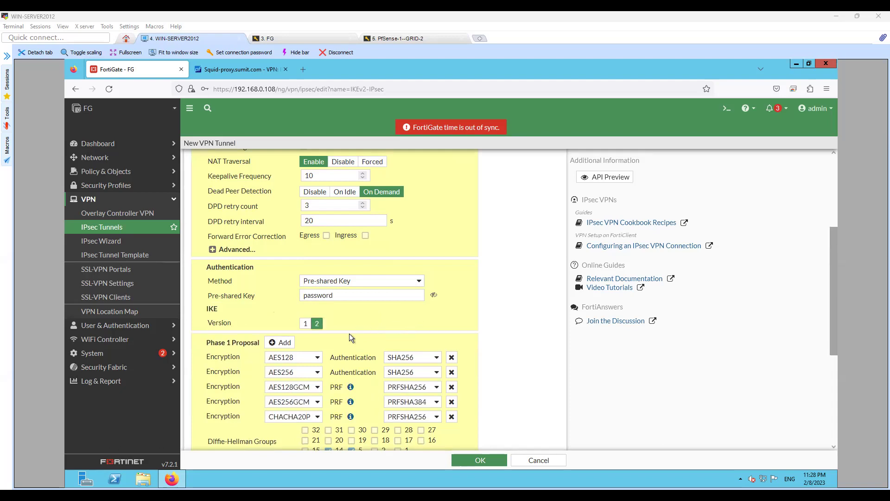
- Switch to pfSense and check the encryption, hash and DH group of its FG-PF phase 1 entry
scroll(352, 325, down, 2)
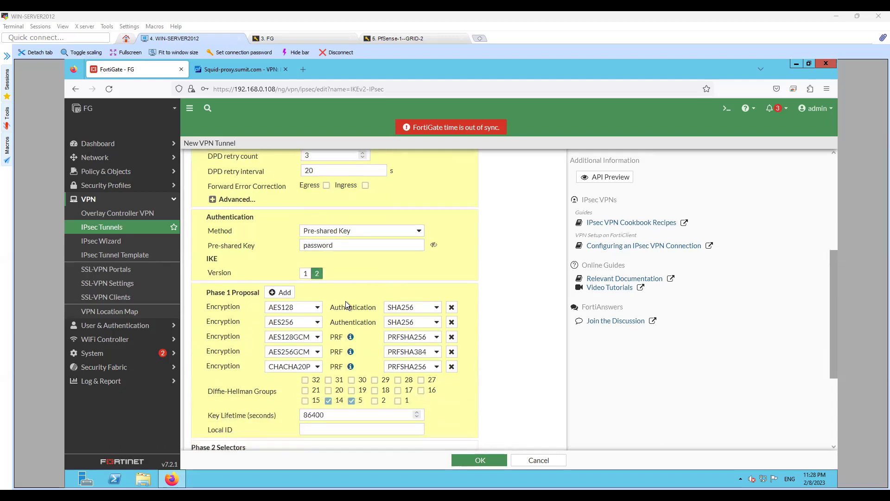
click(230, 70)
click(300, 299)
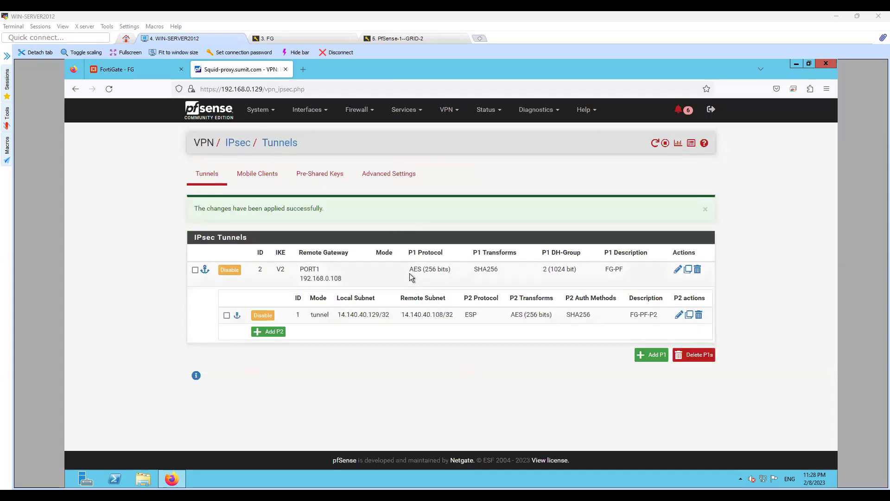
drag(410, 271, 453, 269)
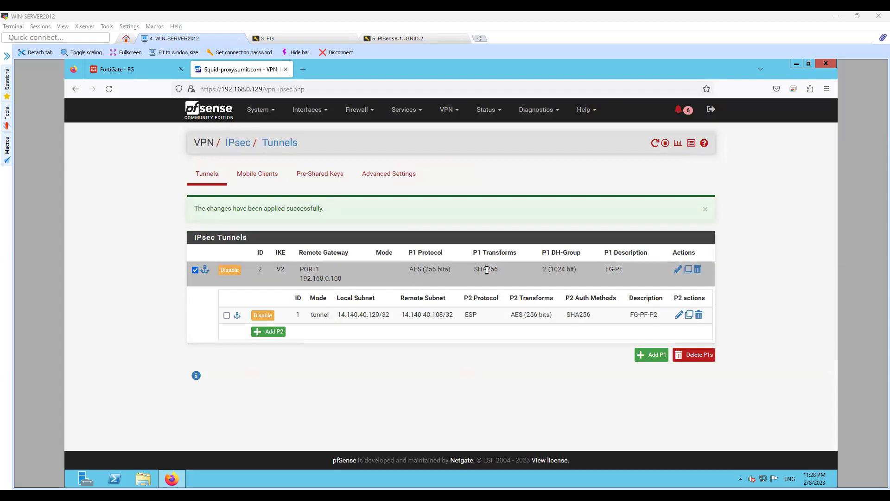
click(580, 279)
drag(543, 270, 579, 272)
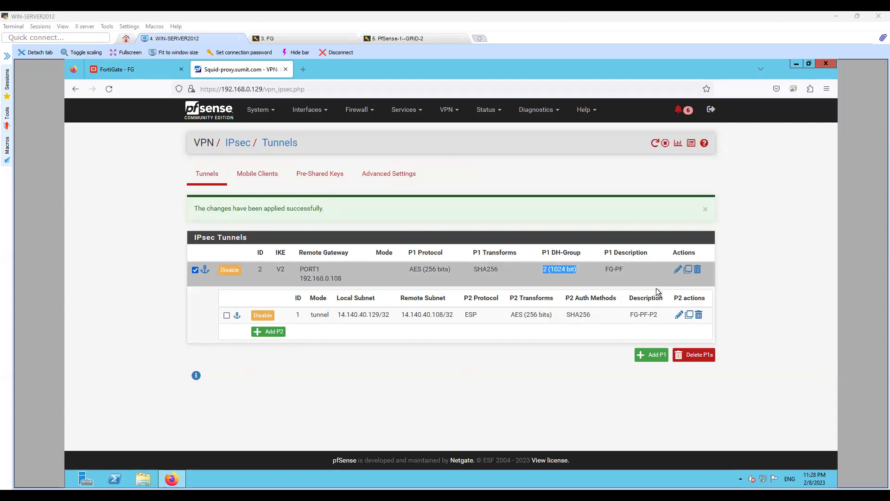
- Return to the FortiGate tunnel and remove every Phase 1 encryption proposal except the first one
click(154, 73)
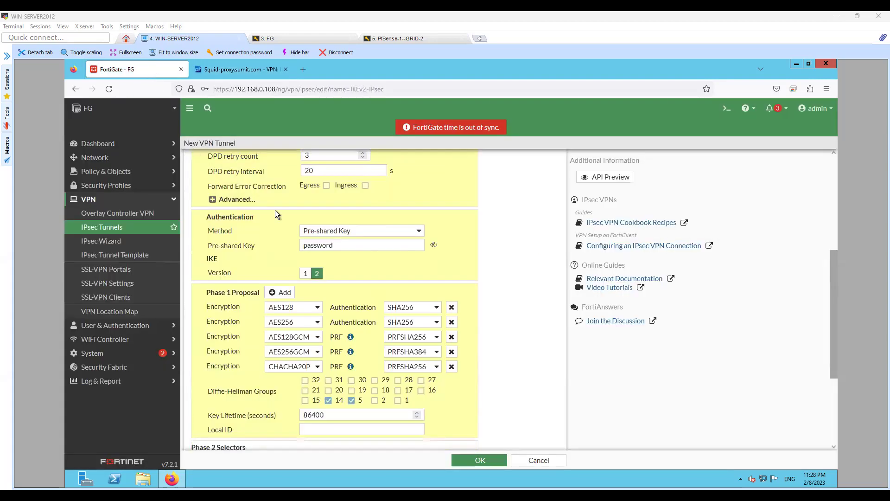
click(452, 323)
click(452, 324)
click(453, 323)
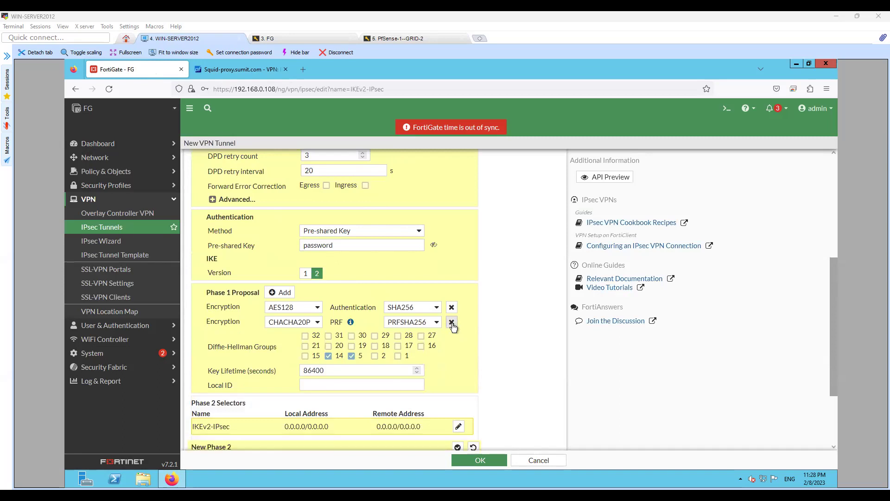
click(453, 323)
- Set the remaining Phase 1 proposal to AES256 encryption, SHA256 authentication and only Diffie-Hellman group 2
click(300, 307)
click(299, 370)
click(414, 307)
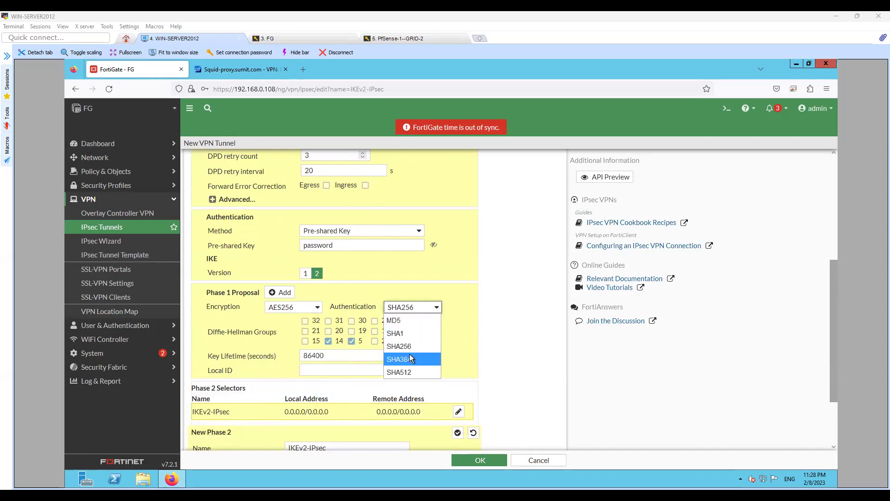
click(410, 347)
click(374, 342)
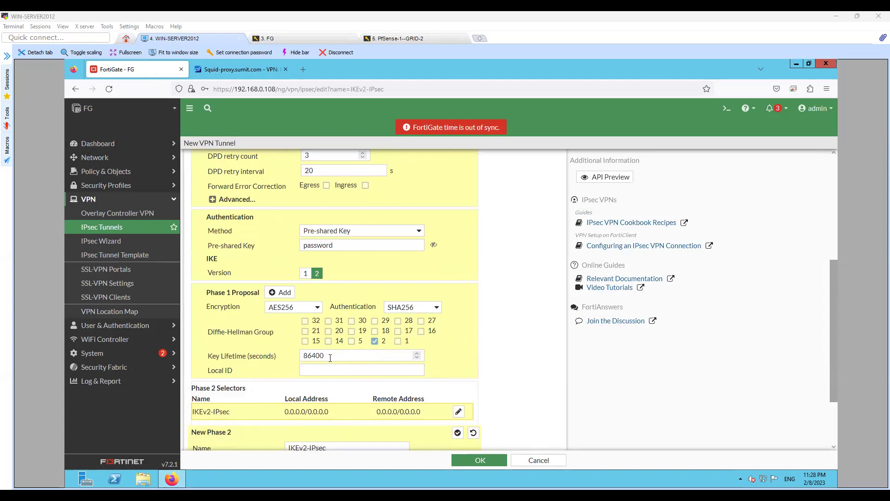
- Review the tunnel's network, authentication and Phase 1 settings
scroll(249, 335, down, 2)
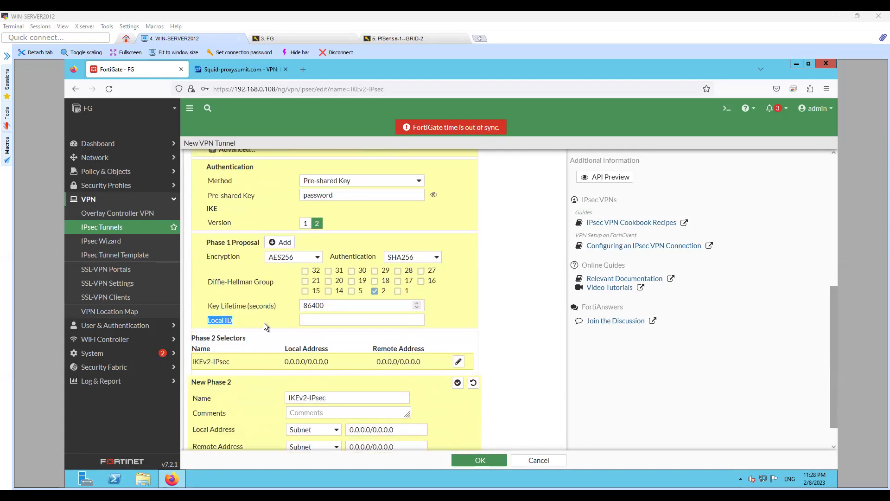
scroll(263, 322, up, 6)
scroll(292, 236, up, 2)
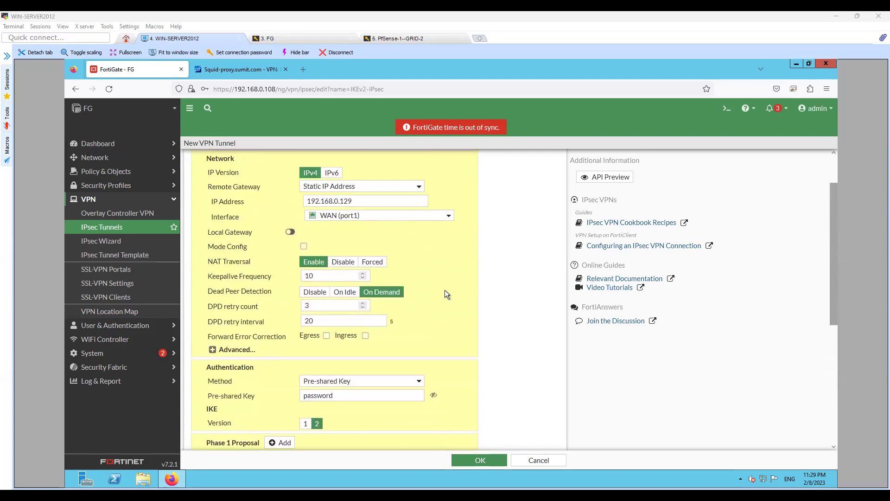
scroll(447, 296, down, 4)
scroll(446, 297, down, 2)
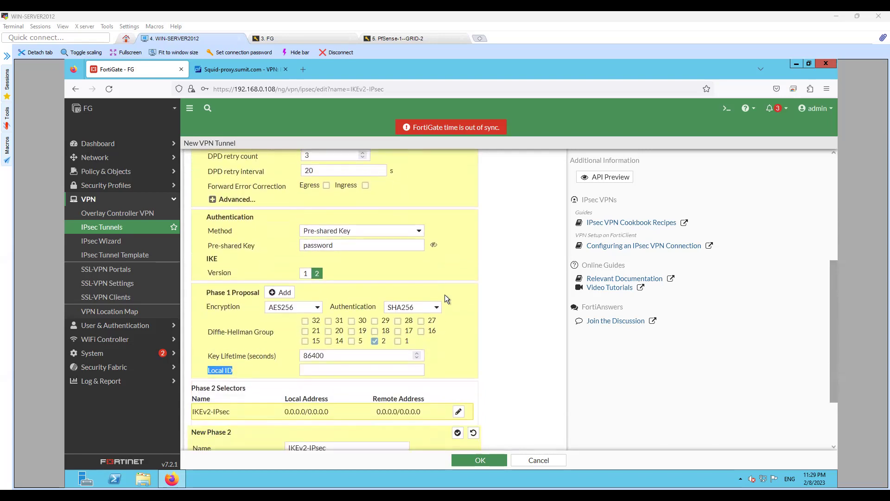
- Switch to pfSense and check the subnets, encryption and authentication method of its FG-PF-P2 phase 2 entry
scroll(444, 294, down, 3)
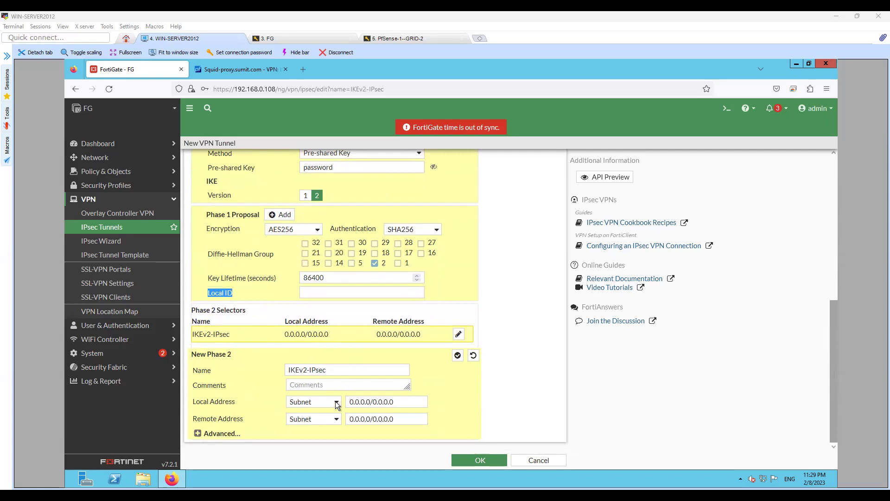
click(241, 73)
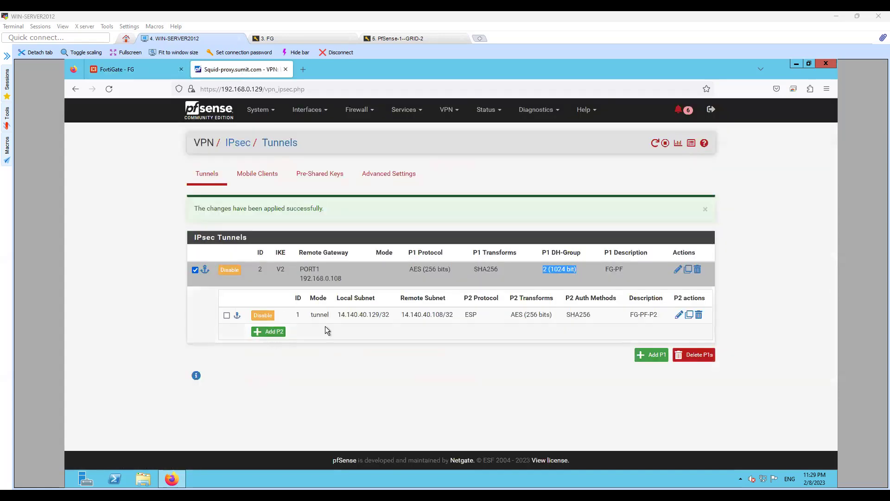
drag(338, 315, 456, 317)
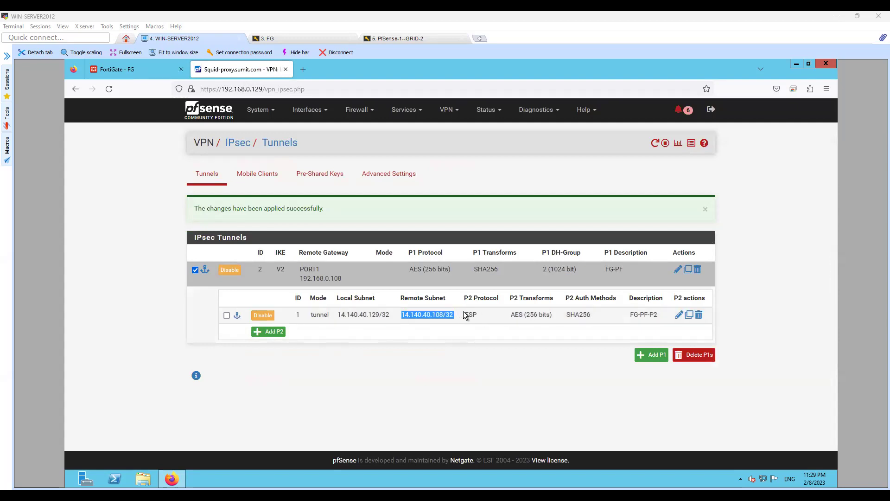
click(511, 315)
drag(511, 315, 544, 314)
drag(570, 315, 647, 319)
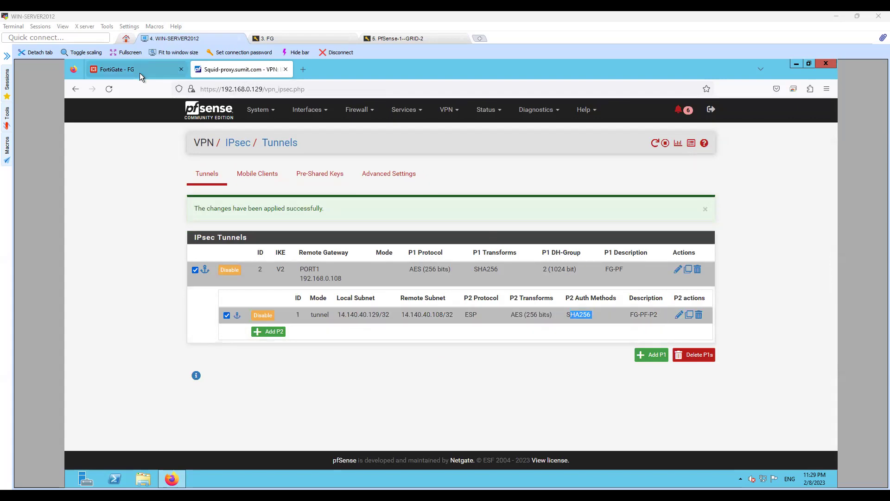
- Return to the FortiGate tunnel, expand the advanced Phase 2 settings and set the local address to IP Address 14.140.40.108
click(117, 69)
click(198, 434)
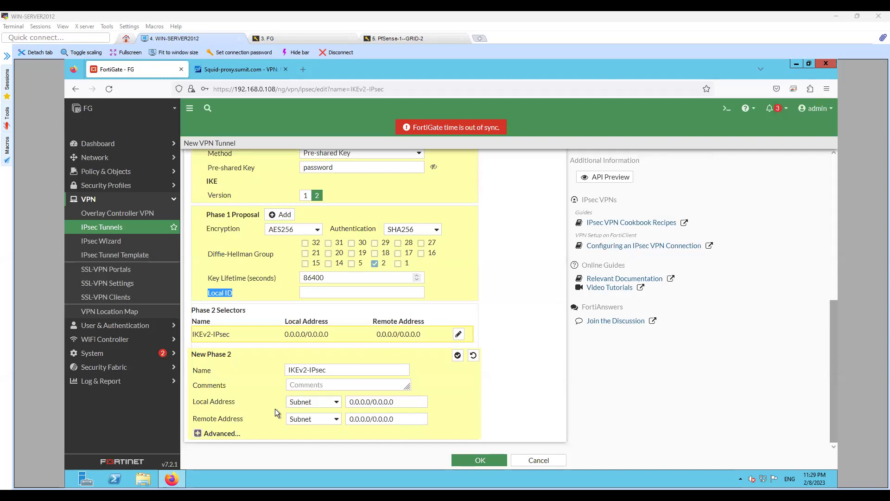
click(337, 353)
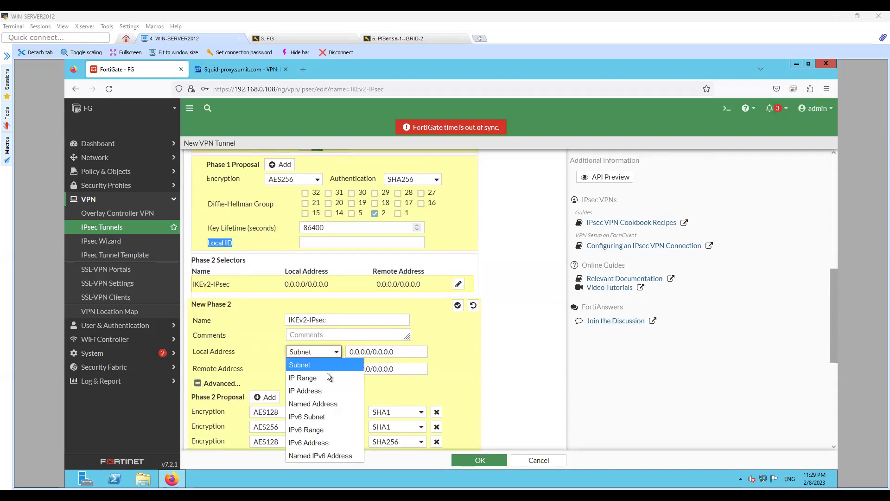
click(326, 380)
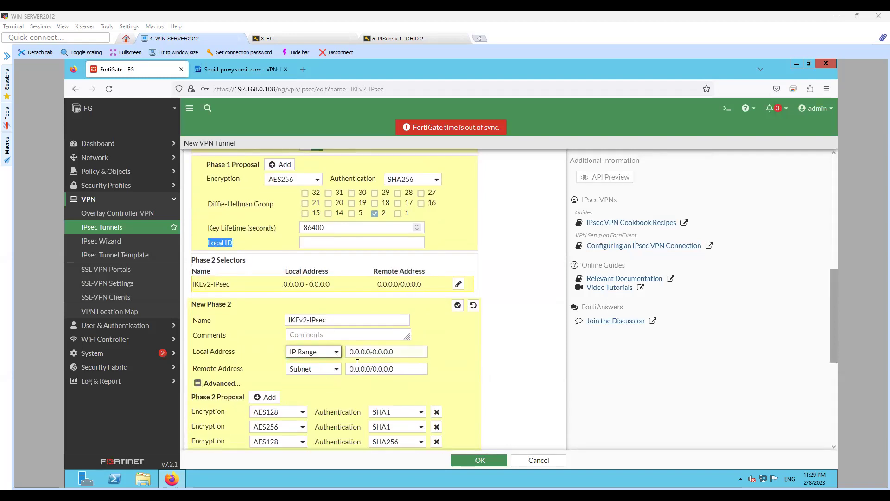
click(332, 352)
click(320, 391)
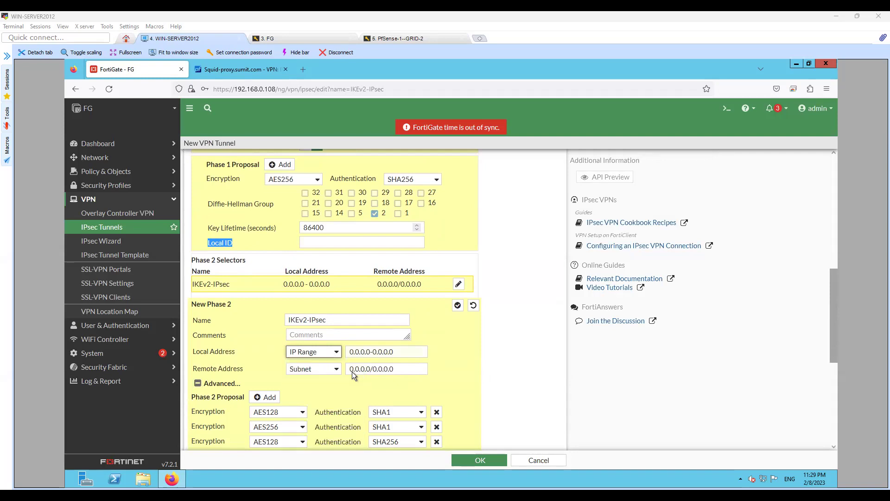
double_click(388, 356)
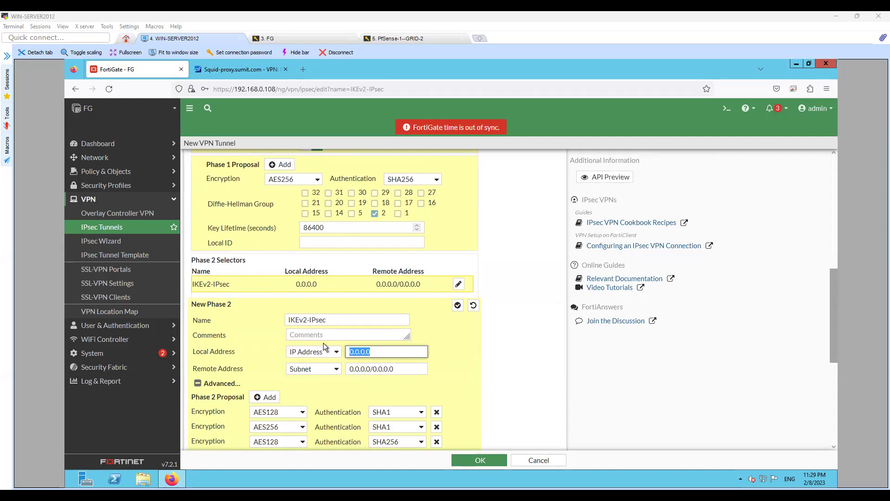
text(14.4)
key(BackSpace)
text(140.40.108)
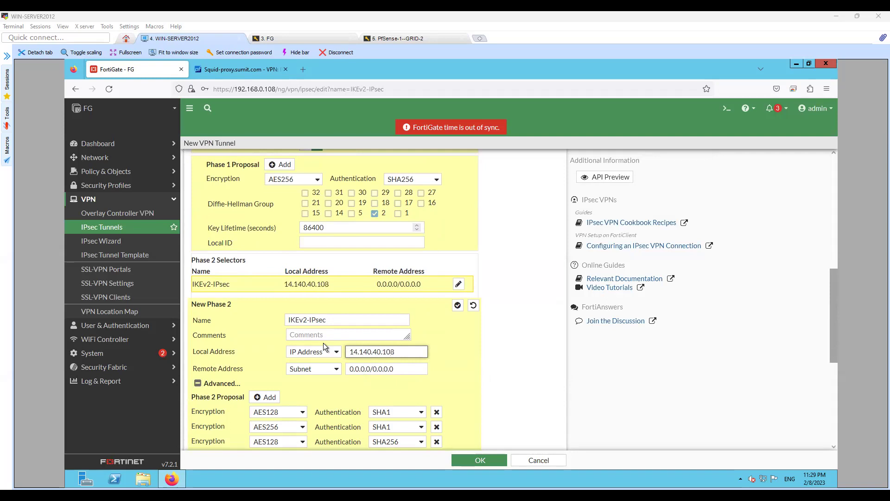
- Set the Phase 2 remote address to IP Address 14.140.40.129
click(332, 369)
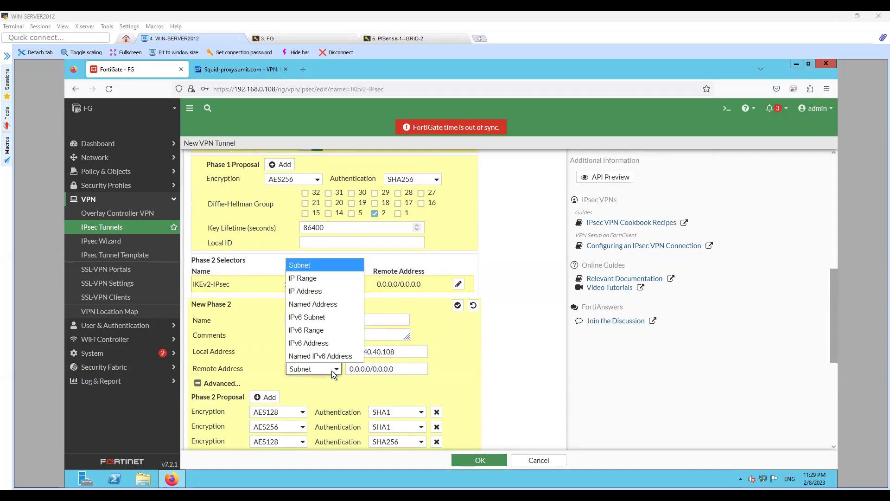
click(329, 290)
drag(385, 374, 352, 375)
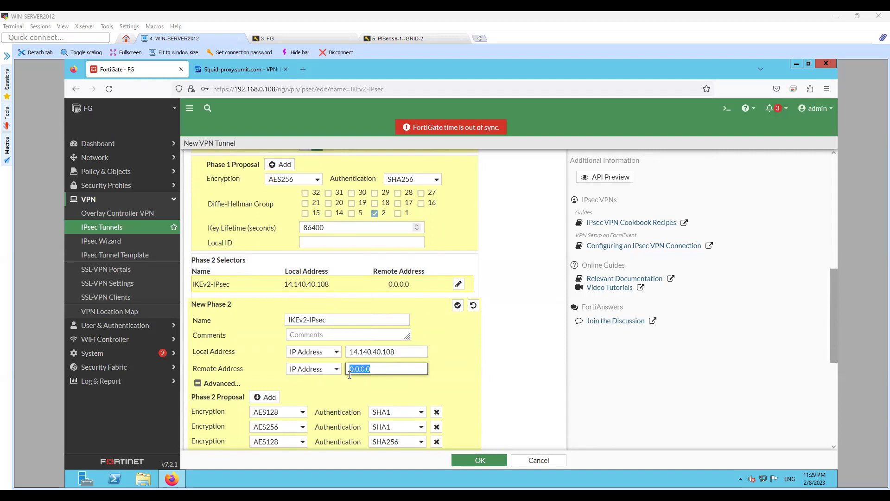
text(14.140.40.129)
click(474, 380)
- Remove the AES256/SHA1, AES128/SHA256 and AES256/SHA256 proposals from Phase 2
scroll(464, 383, down, 2)
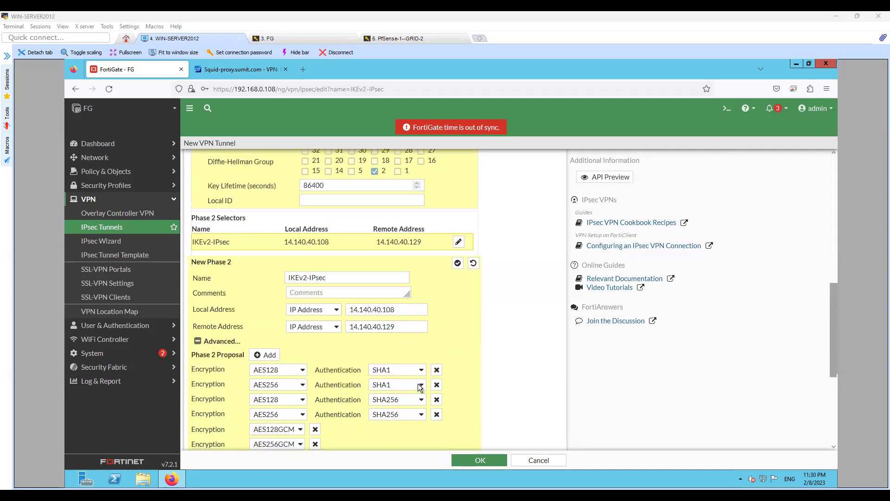
click(436, 377)
click(436, 376)
click(437, 376)
- Set the first Phase 2 proposal to AES256 encryption with SHA256 authentication
click(298, 363)
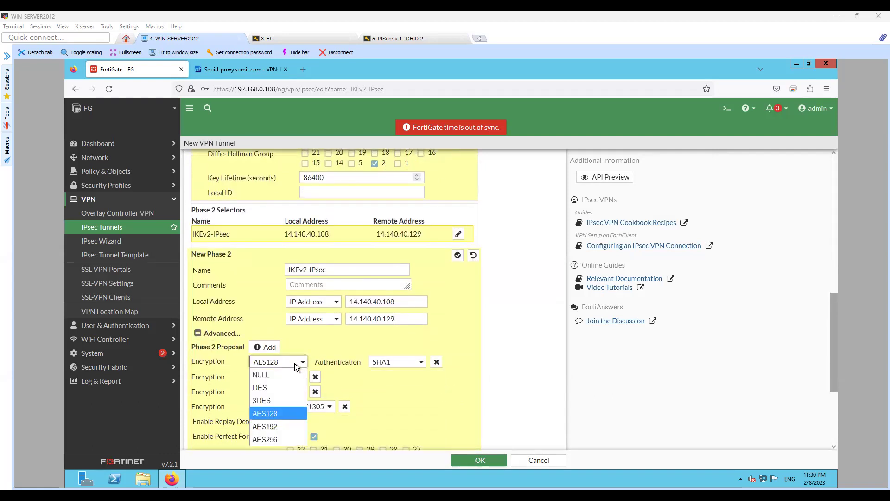
click(279, 437)
click(392, 363)
click(393, 413)
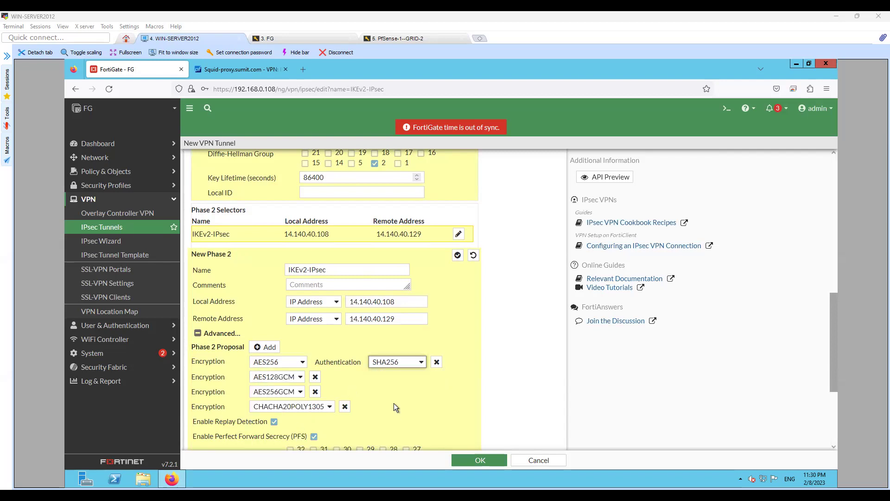
- Remove the AES128GCM, AES256GCM and CHACHA20POLY1305 proposals from Phase 2
click(315, 376)
click(315, 377)
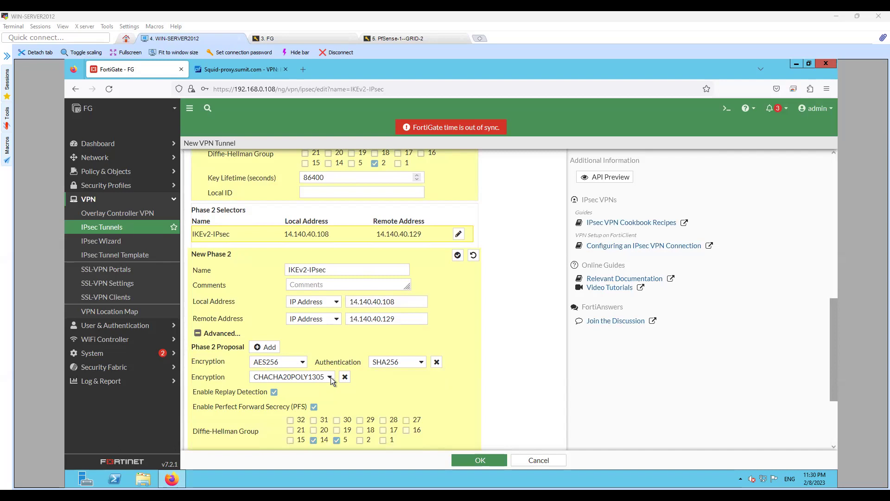
click(344, 377)
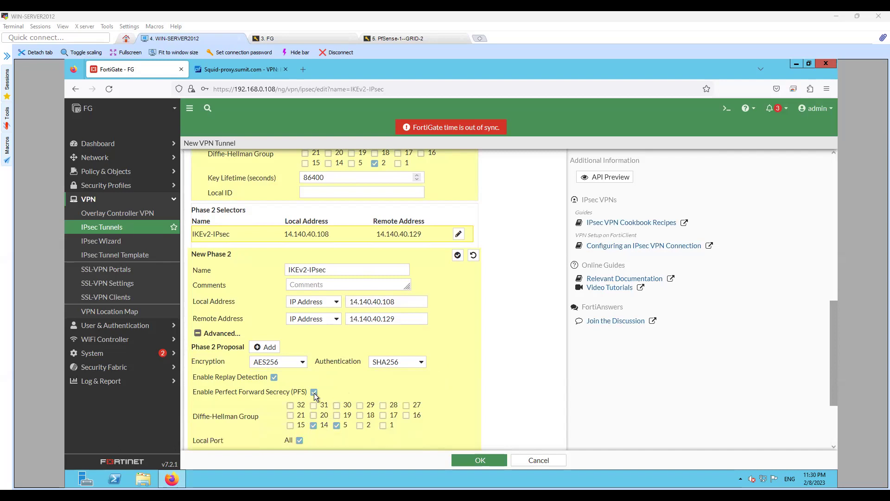
- Disable Perfect Forward Secrecy for Phase 2, then review its key lifetime and the tunnel's Phase 1 and authentication settings
scroll(293, 396, down, 3)
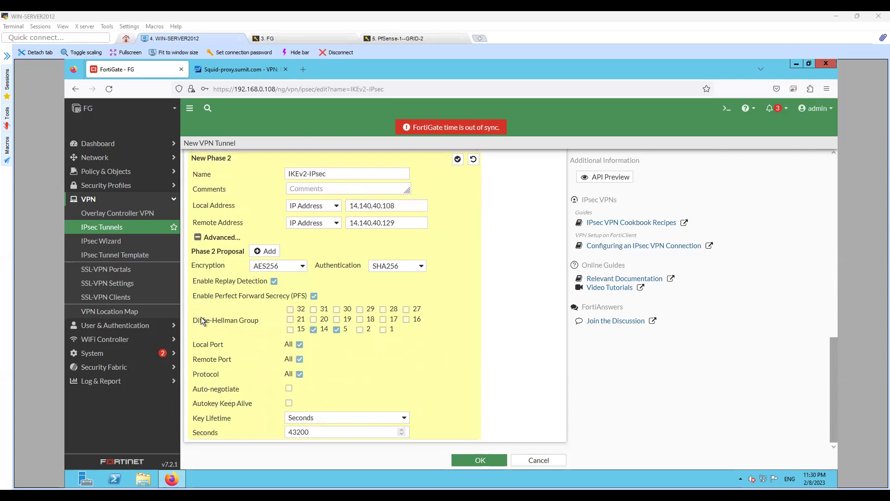
click(314, 296)
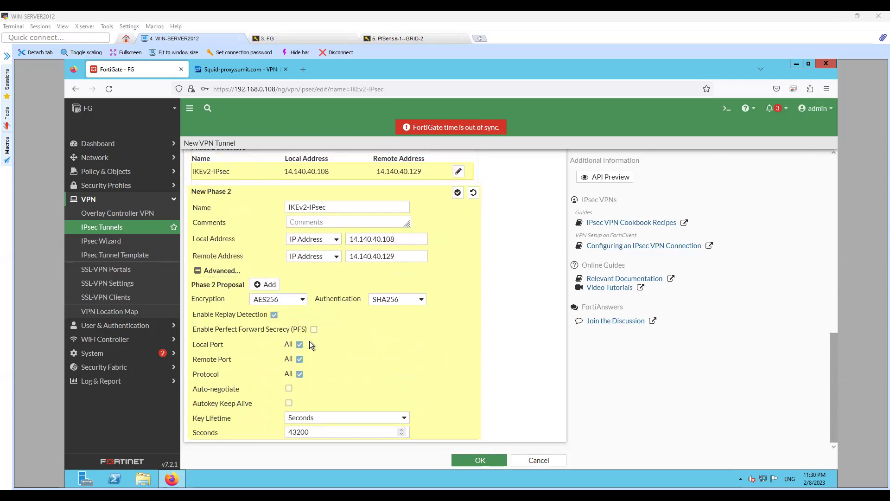
double_click(314, 432)
click(454, 365)
scroll(454, 365, up, 5)
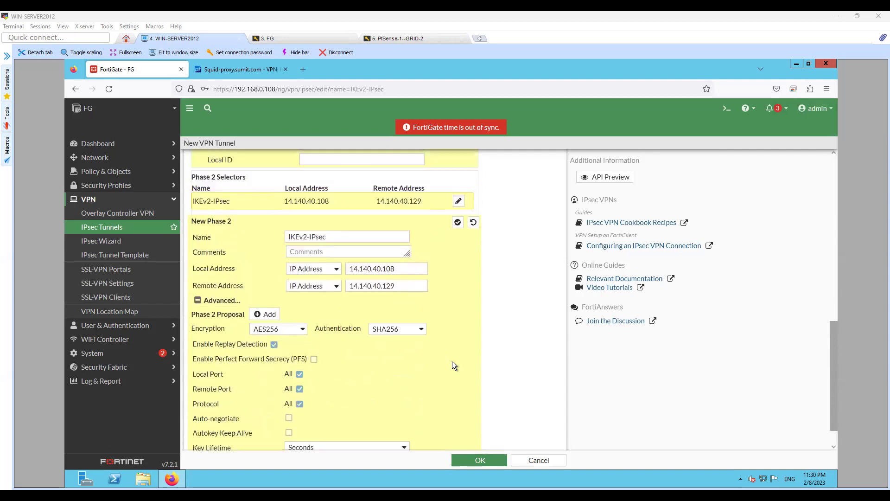
scroll(453, 359, up, 6)
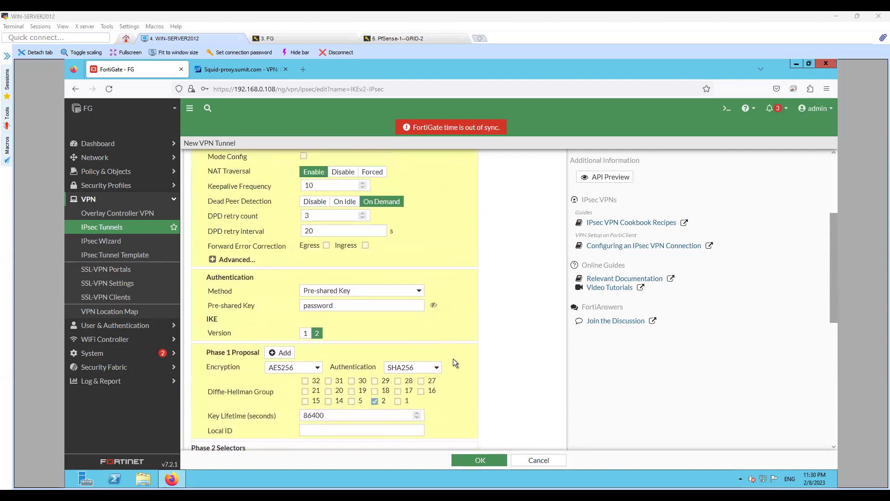
scroll(455, 354, down, 4)
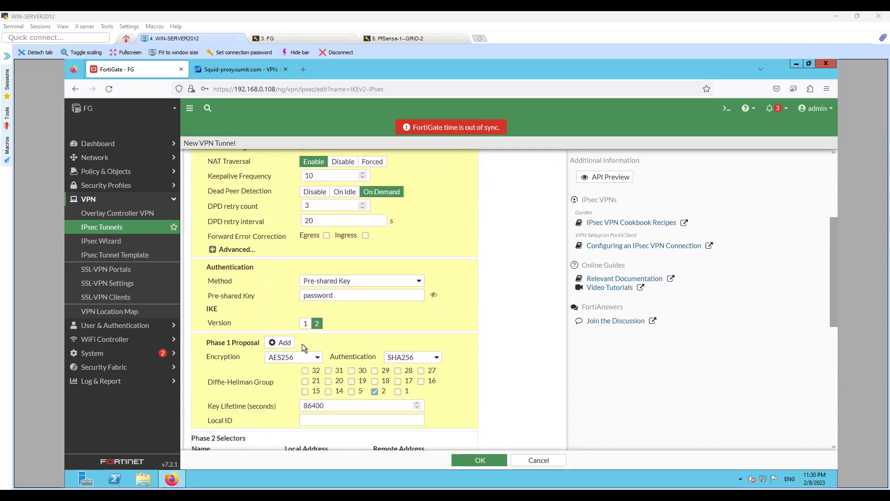
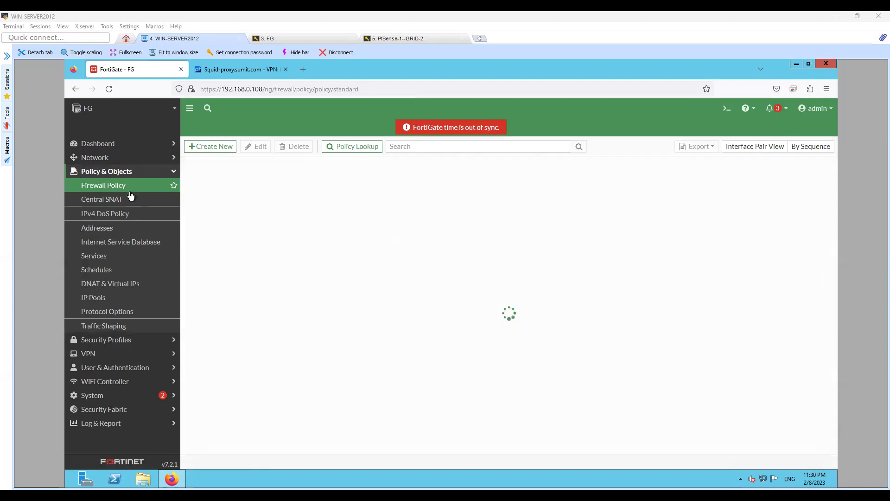
- Create a firewall policy named ikev2-in with IKEv2-IPsec as incoming interface and port2 as outgoing interface
click(221, 147)
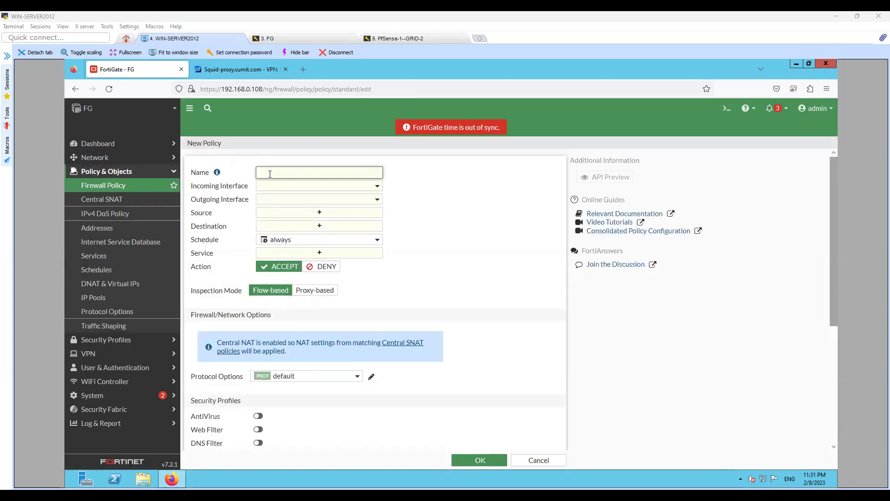
text(ikev2-in)
click(308, 186)
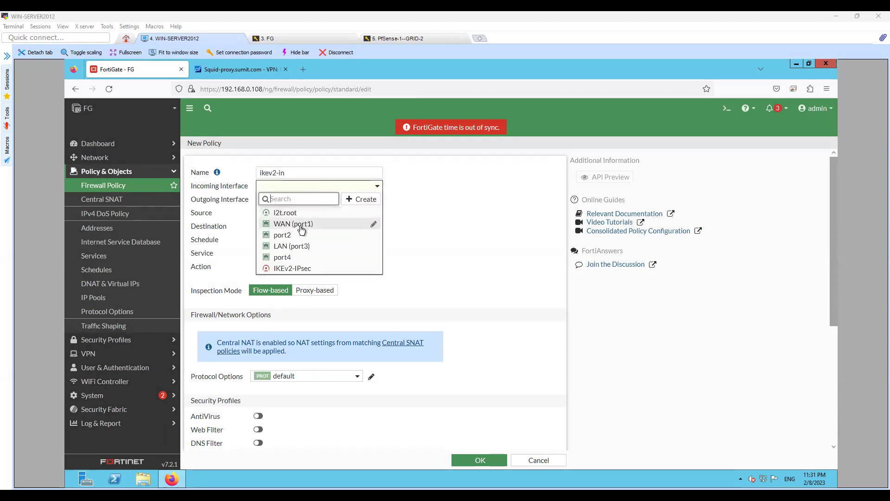
mouse_move(297, 271)
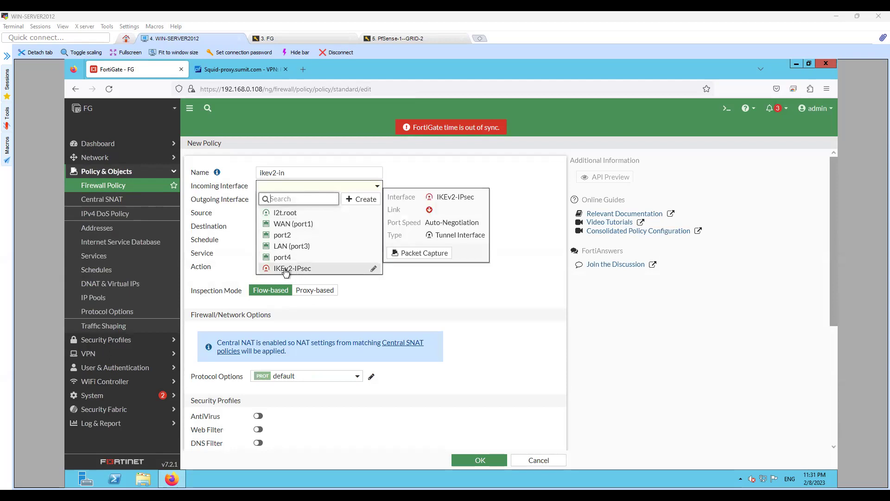
click(296, 270)
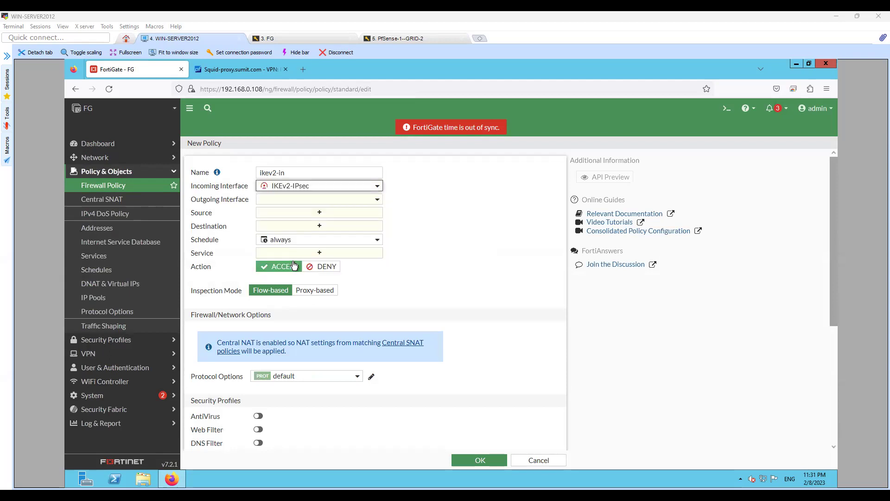
click(274, 200)
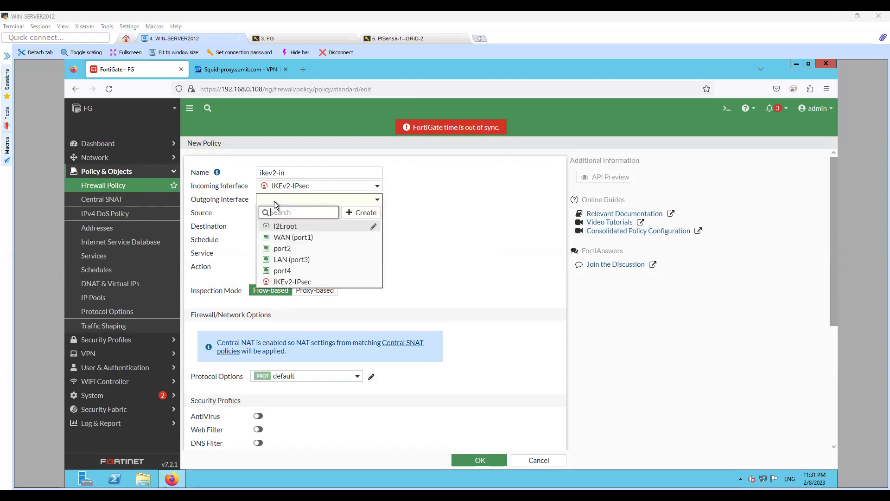
click(284, 249)
- Set both the source and the destination of the ikev2-in policy to all
click(296, 213)
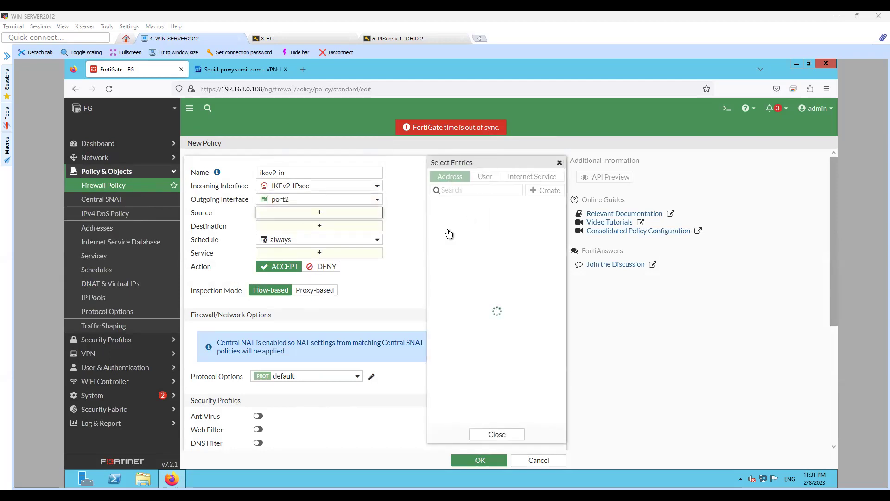
click(448, 217)
click(323, 236)
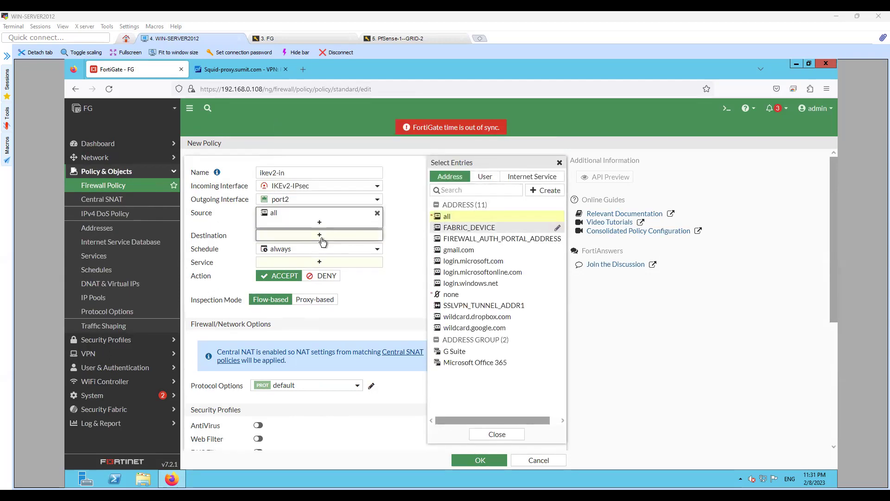
click(447, 216)
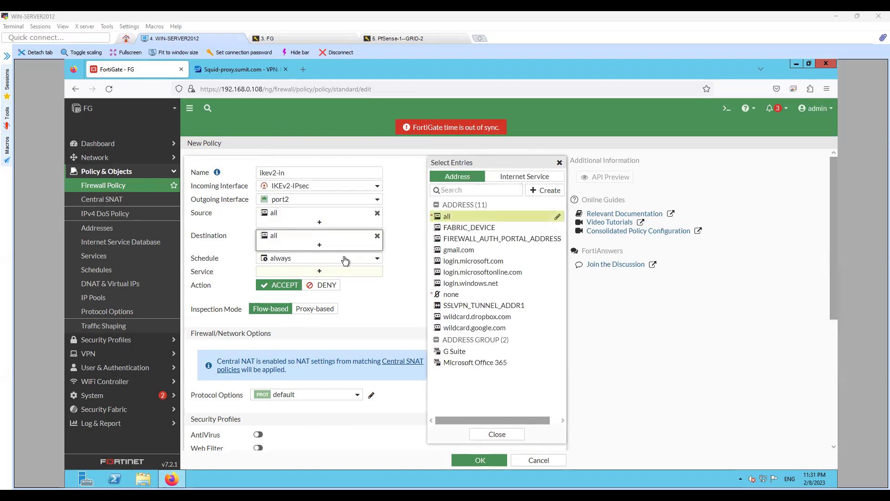
- Set the ikev2-in policy's service to ALL_ICMP and check its security profile and logging options
click(380, 269)
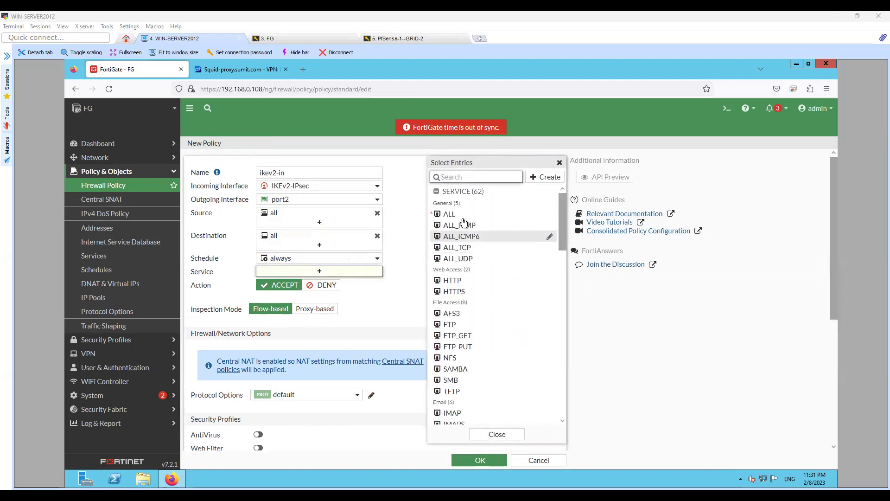
mouse_move(468, 229)
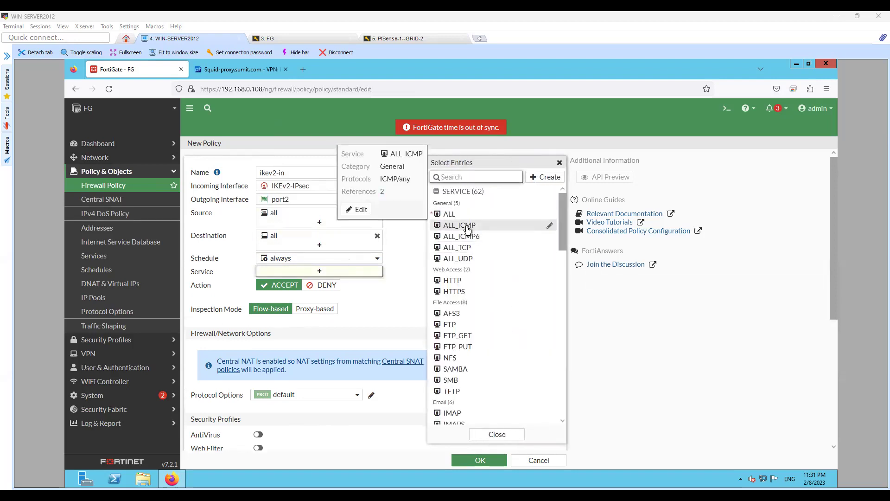
click(467, 229)
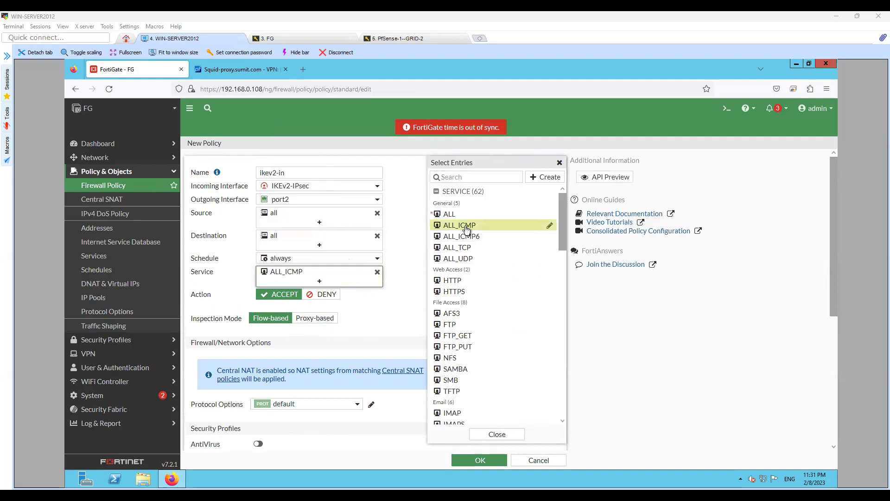
click(371, 327)
scroll(395, 318, down, 5)
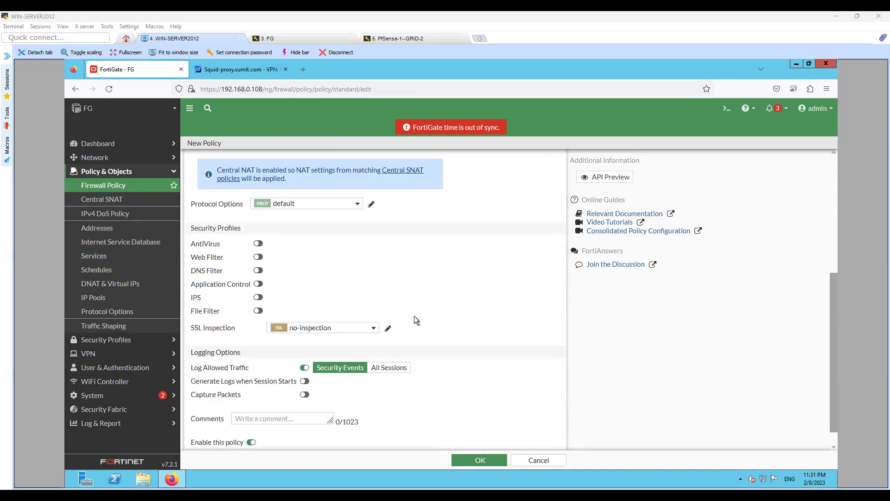
- Review the ikev2-in policy's interfaces, addresses, service and profile options, and save the policy
scroll(419, 316, up, 5)
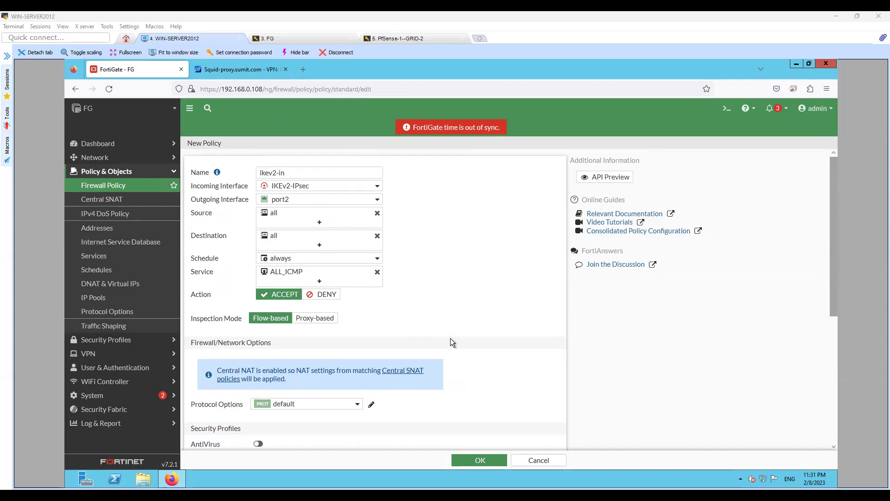
scroll(452, 342, down, 1)
scroll(479, 389, down, 3)
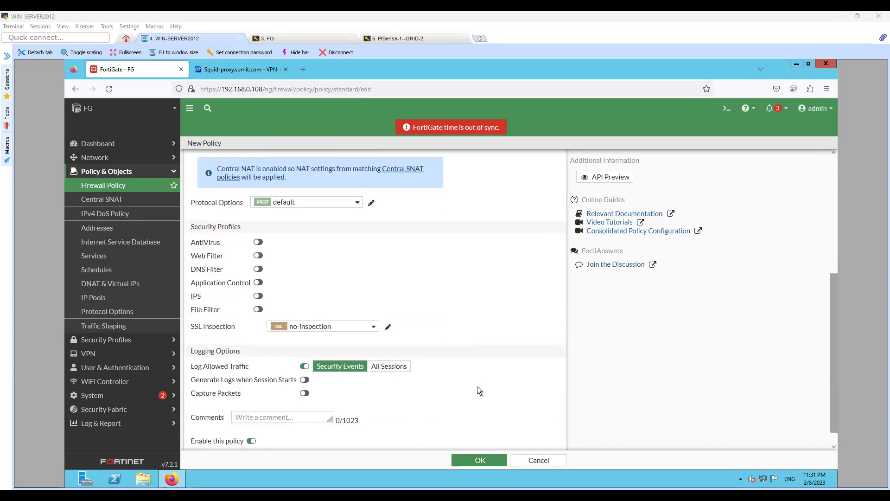
scroll(478, 386, down, 1)
click(477, 459)
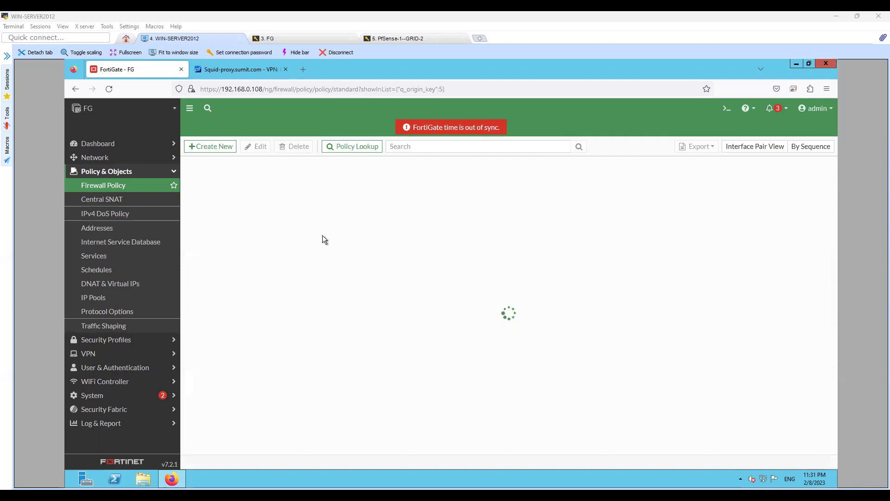
- Create a reverse clone of the ikev2-in policy for port2 to IKEv2-IPsec traffic and enable it
mouse_move(193, 193)
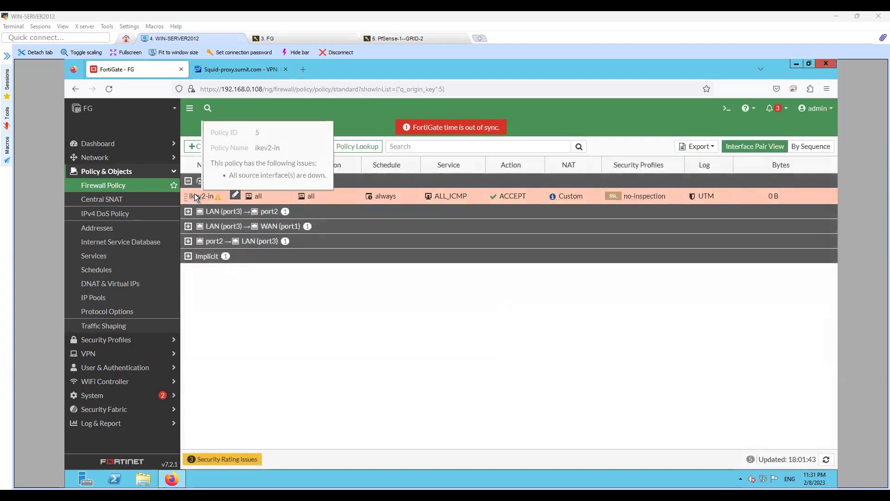
right_click(195, 198)
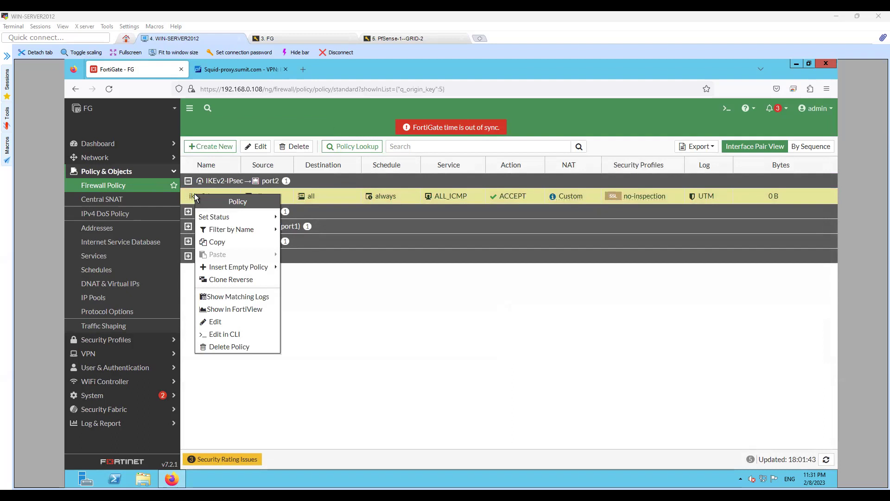
click(238, 280)
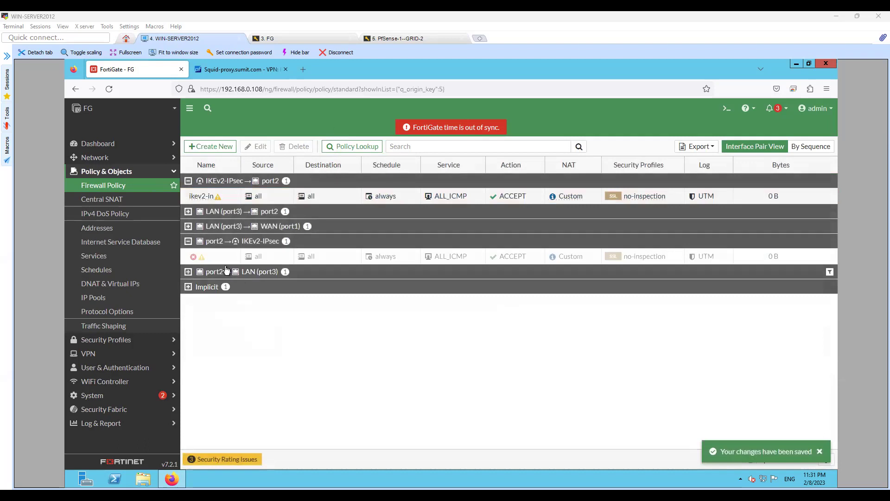
click(211, 255)
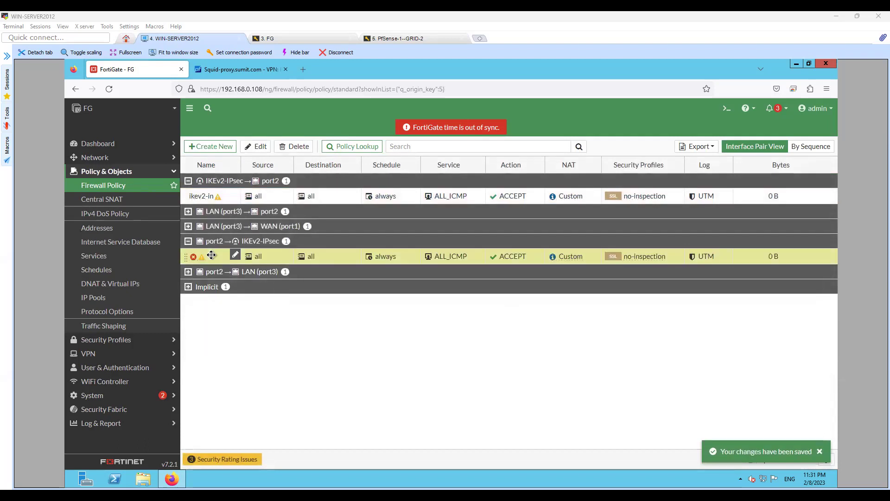
right_click(210, 255)
mouse_move(250, 278)
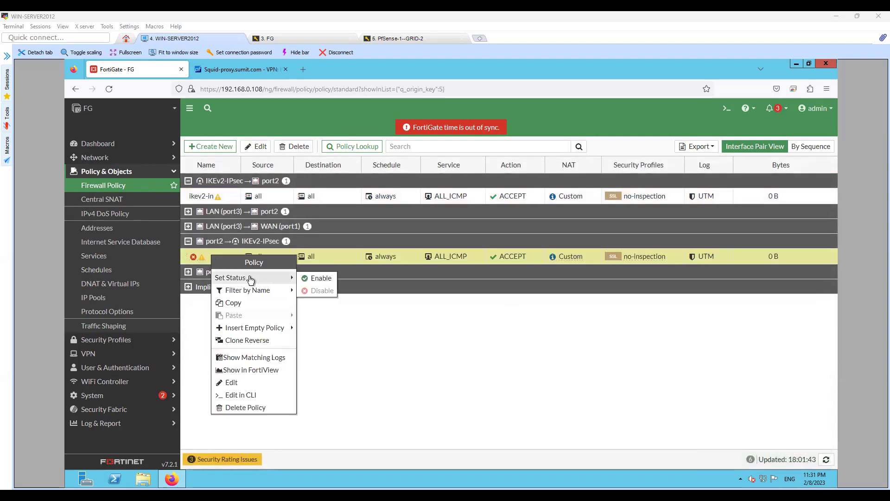
click(316, 277)
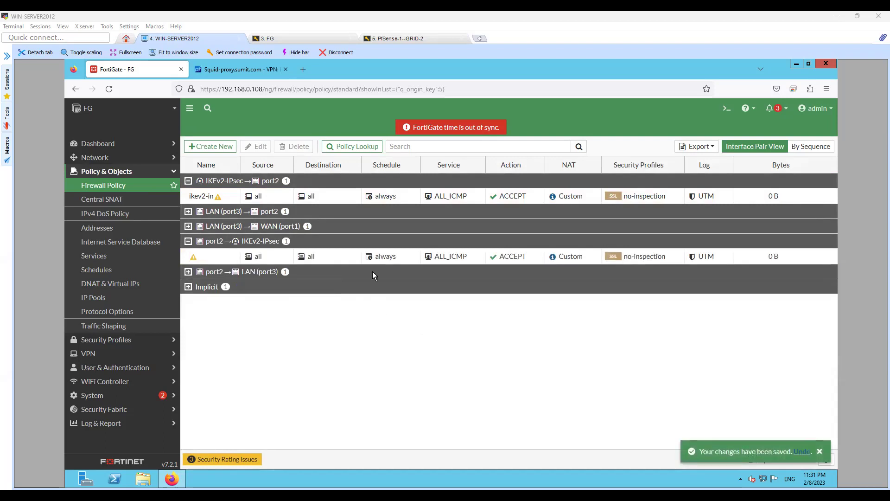
- Start a new static route with 14.140.40.129/32 as its destination subnet
click(147, 173)
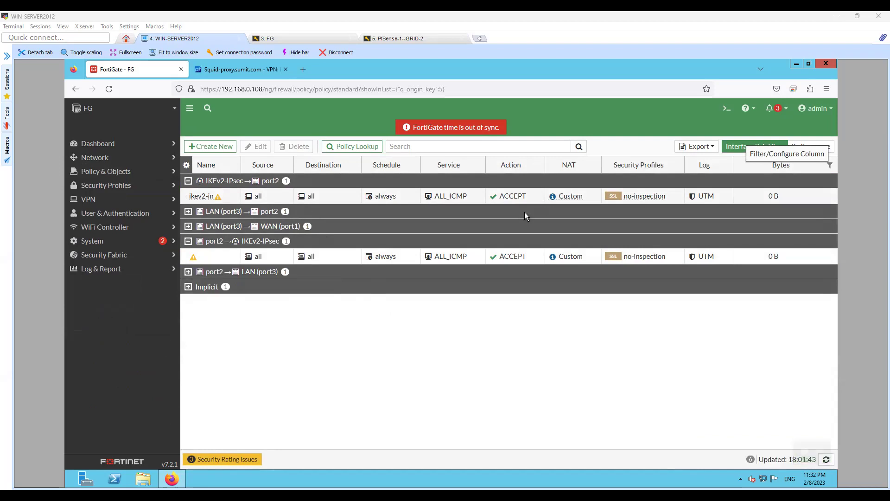
click(140, 159)
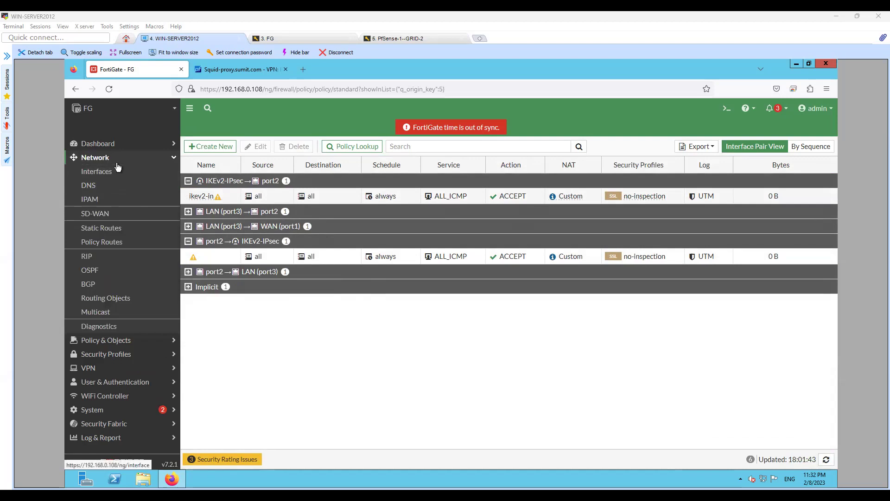
click(104, 228)
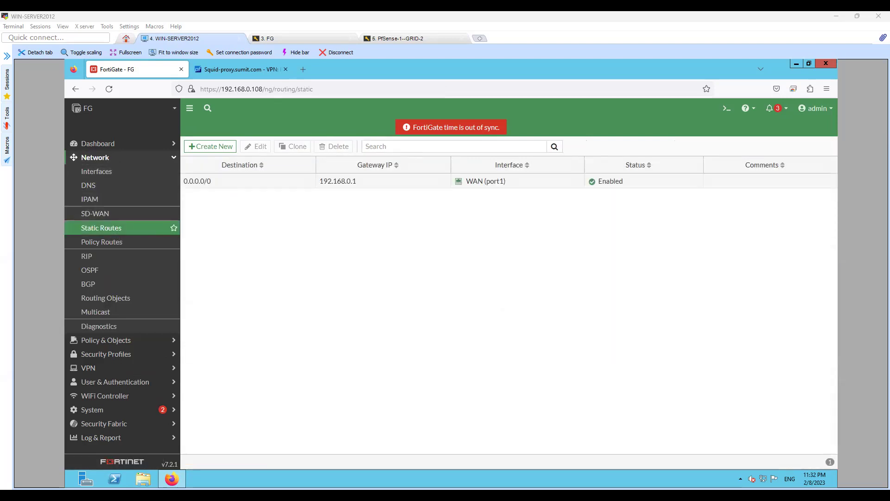
click(217, 147)
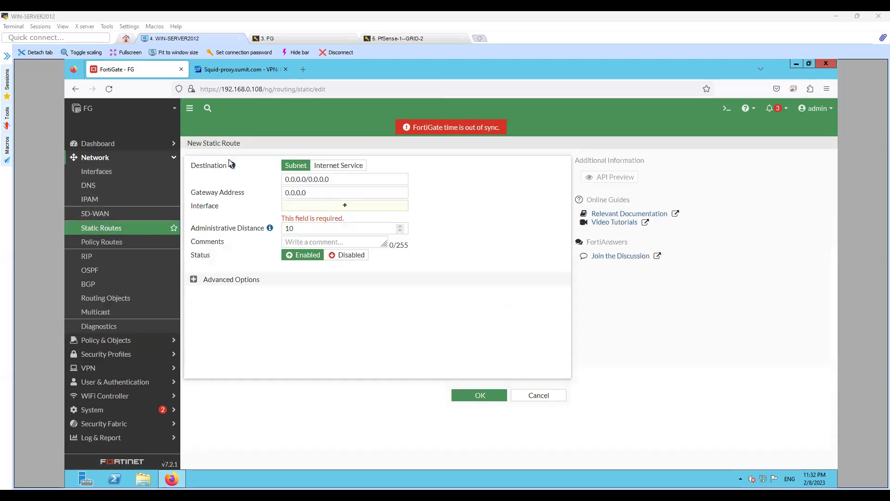
drag(330, 180, 265, 178)
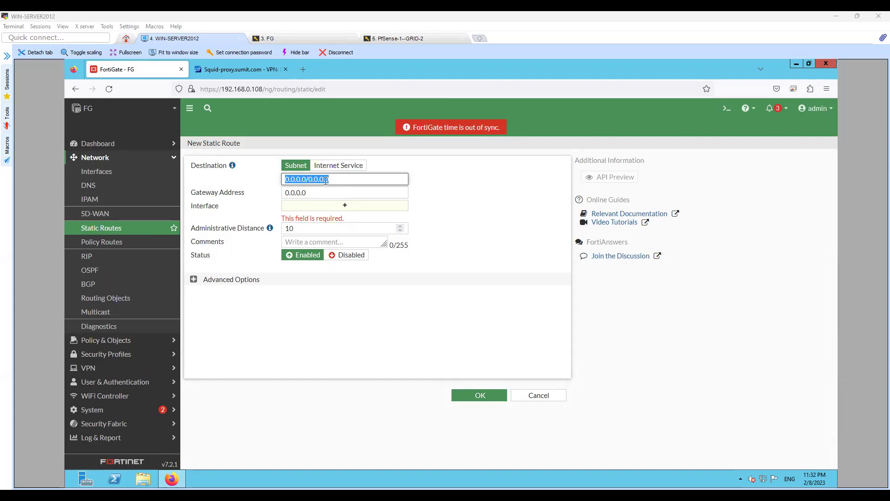
drag(326, 181, 254, 180)
text(14.140.4)
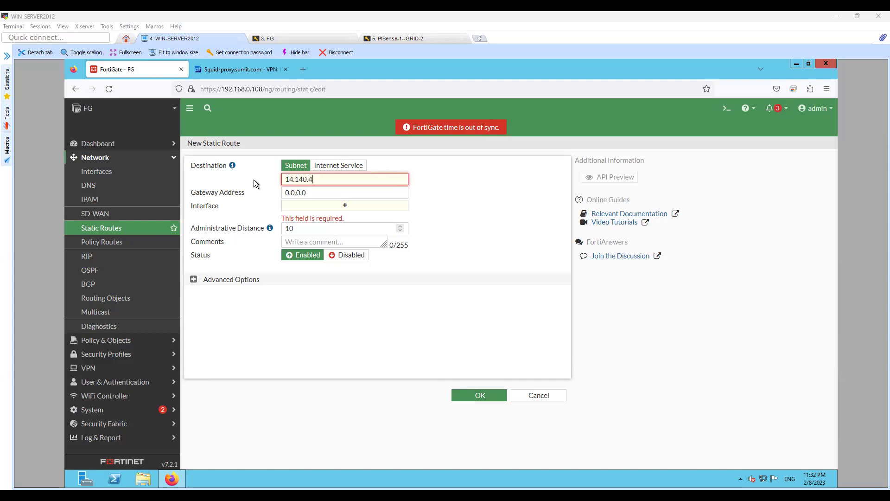
text(0.129/32)
- Assign the IKEv2-IPsec interface to the static route, save it and check its entry in the route list
click(321, 205)
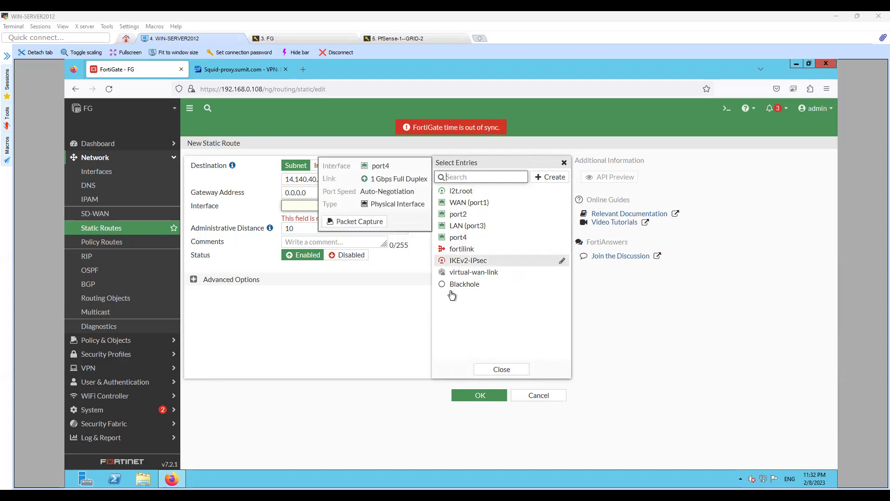
click(470, 267)
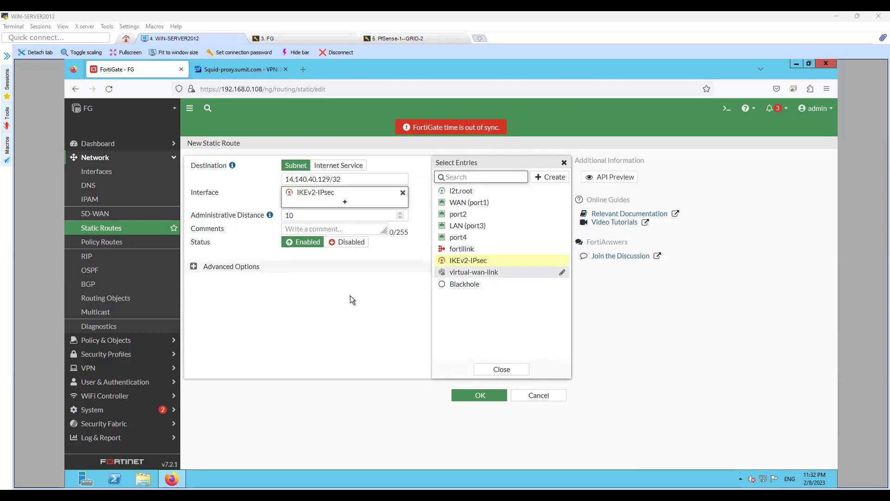
click(350, 296)
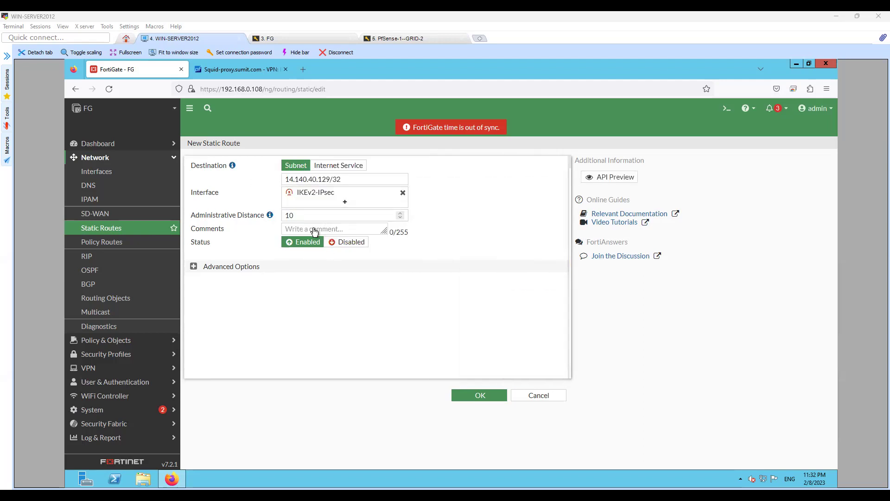
click(472, 399)
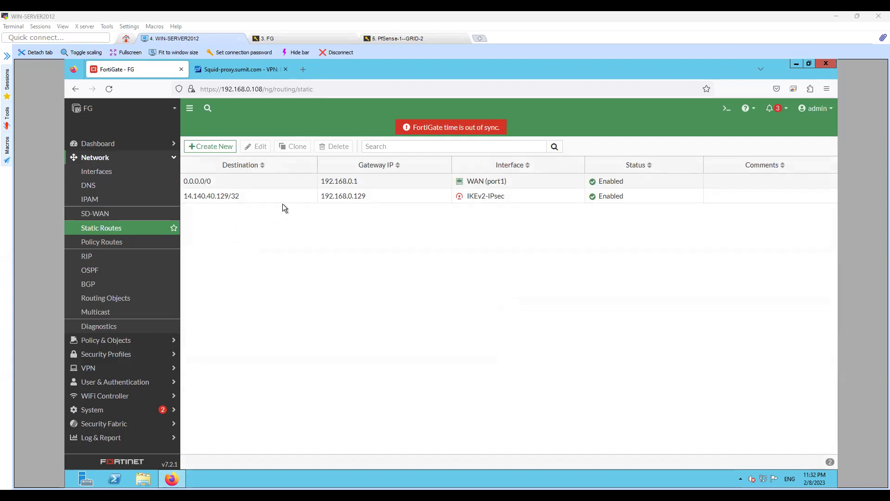
click(261, 198)
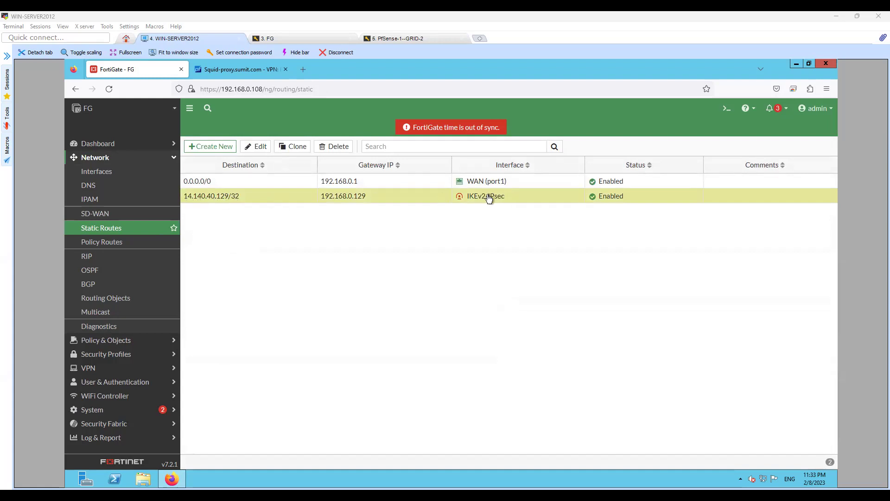
mouse_move(499, 203)
- Open the list of IPsec tunnels on the FortiGate
click(129, 160)
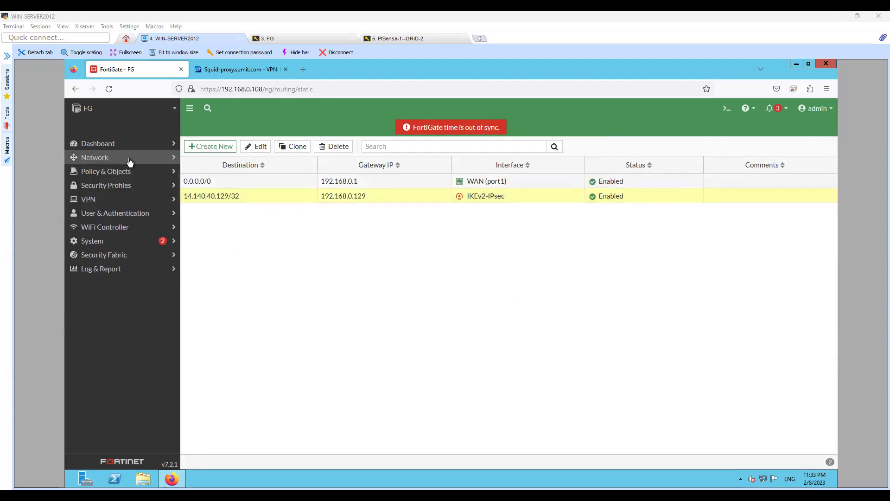
click(131, 199)
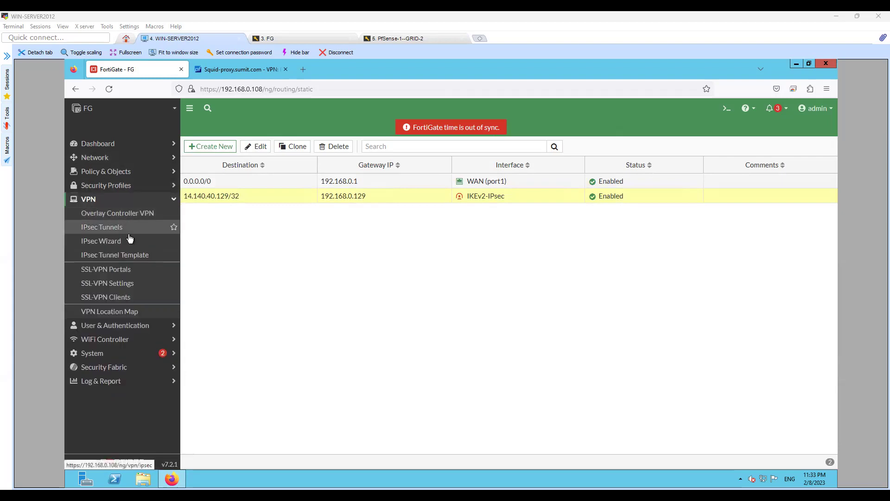
click(116, 239)
click(167, 226)
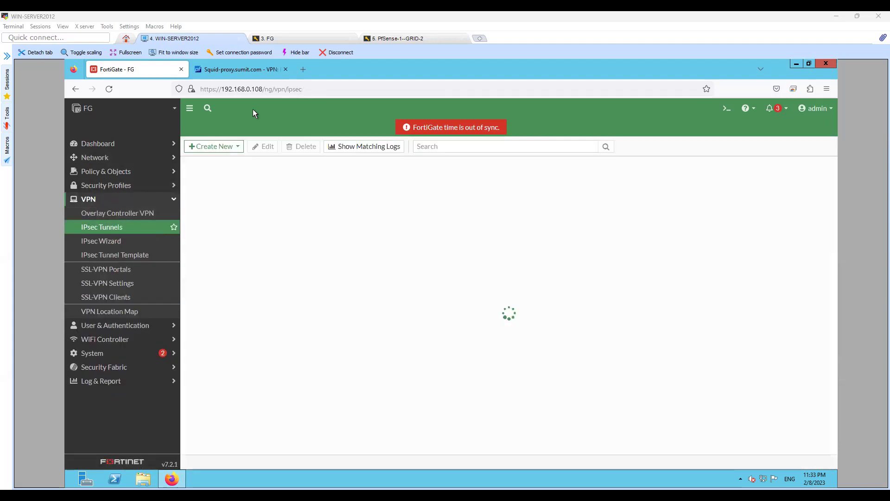
- Switch to pfSense and check the local and remote identities of the FG-PF connection in the IPsec status overview
click(234, 69)
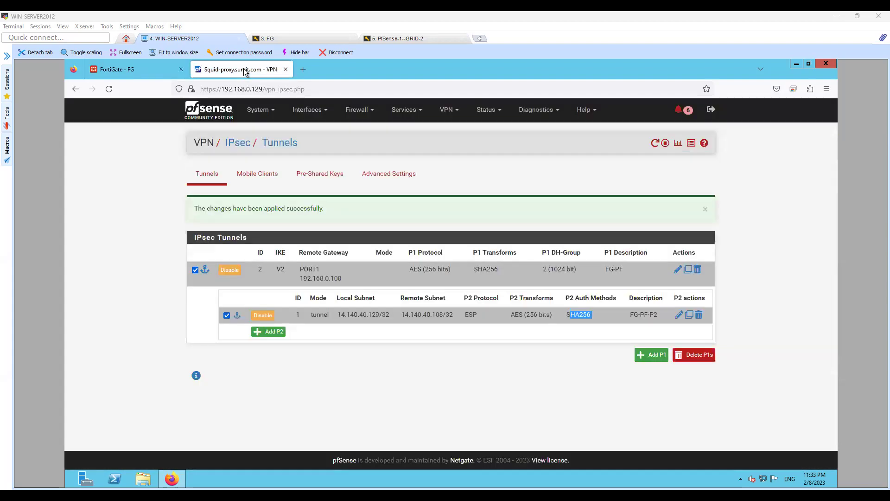
click(488, 110)
click(494, 258)
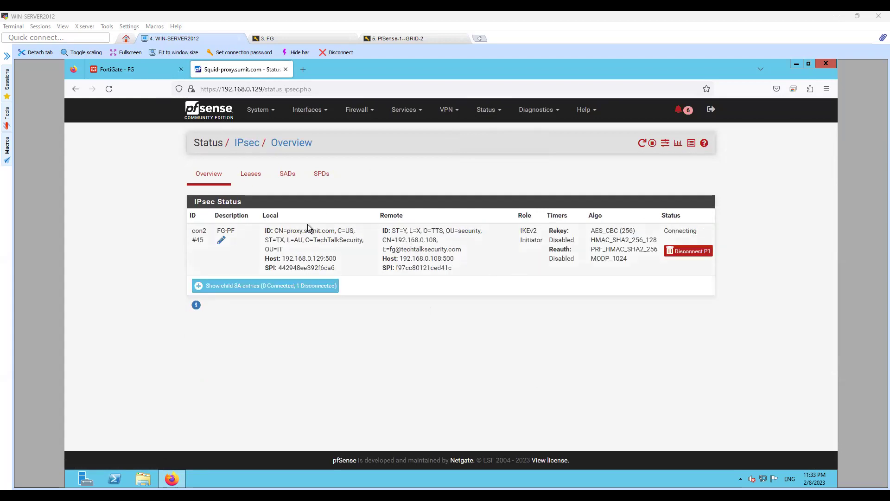
drag(276, 230, 480, 263)
click(488, 262)
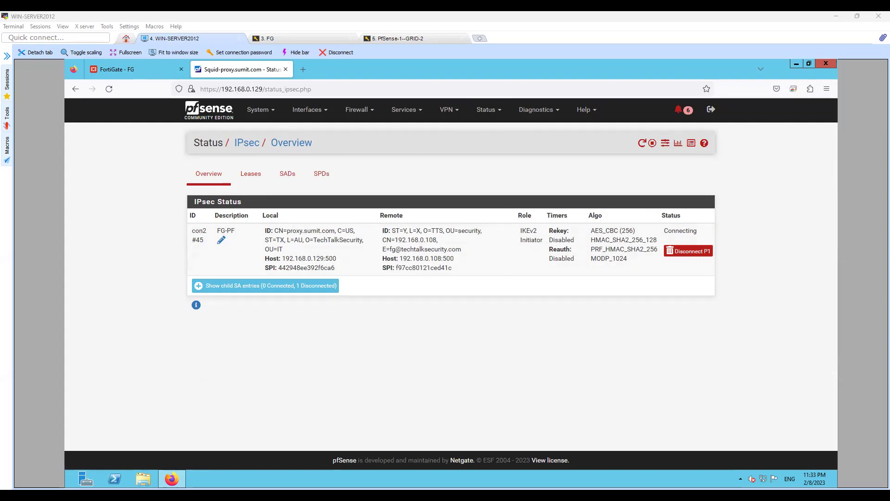
- Stop the pfSense IPsec service and start it again
click(653, 143)
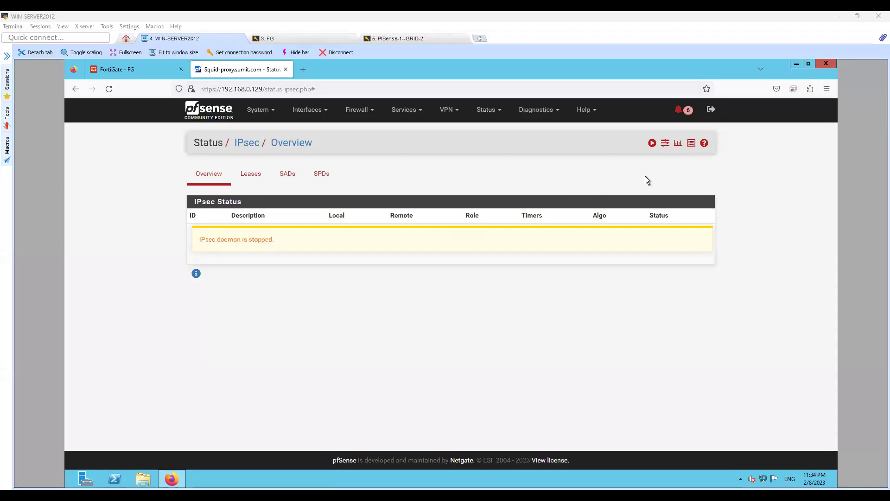
click(652, 143)
click(628, 267)
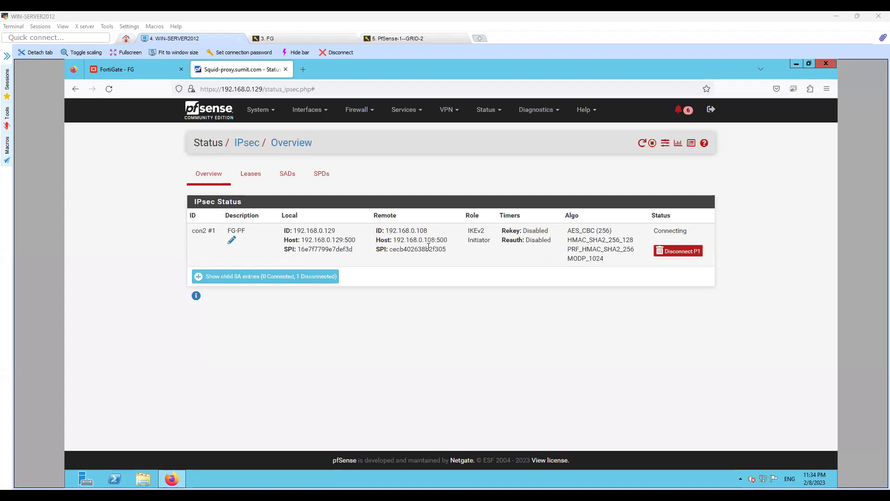
- Examine the FG-PF connections' identities, hosts, roles, timers, algorithms and status in the pfSense IPsec overview
drag(306, 236, 338, 232)
click(339, 230)
drag(634, 296, 710, 316)
drag(285, 304, 444, 315)
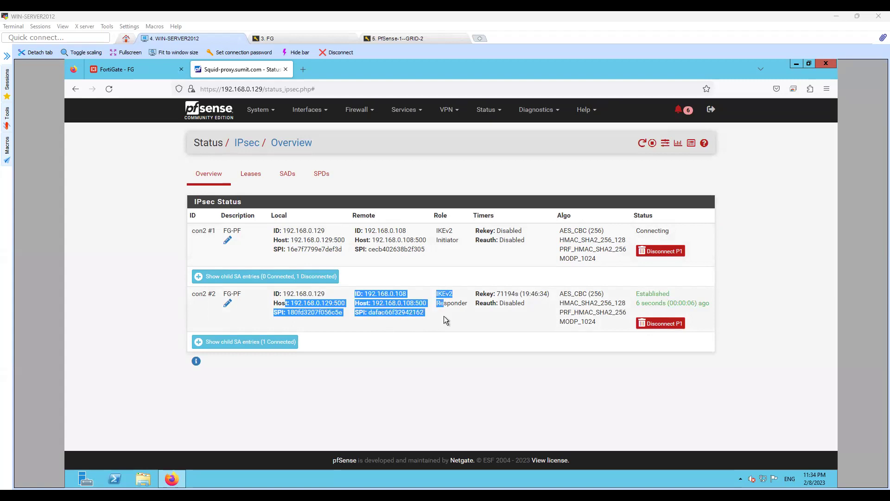
click(536, 314)
drag(515, 304, 604, 319)
drag(558, 231, 597, 258)
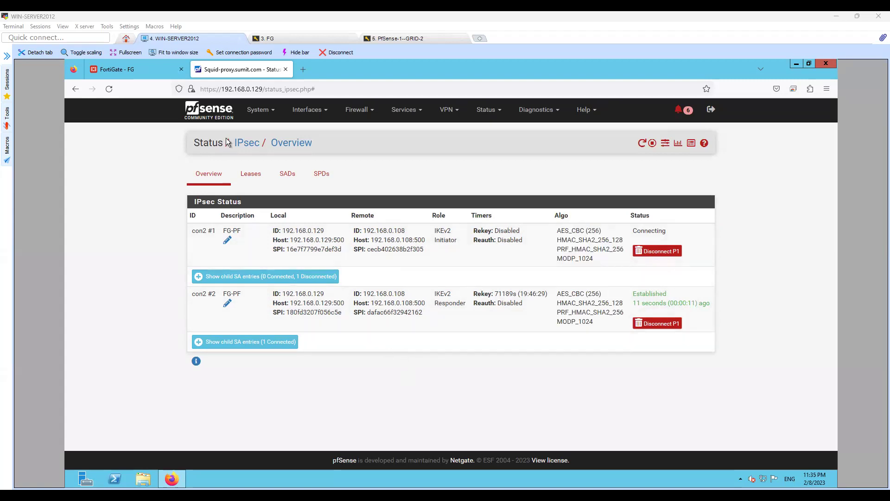
- Return to the FortiGate, refresh the IPsec tunnel list and inspect the IKEv2-IPsec tunnel's Phase 1 and Phase 2 status
click(138, 68)
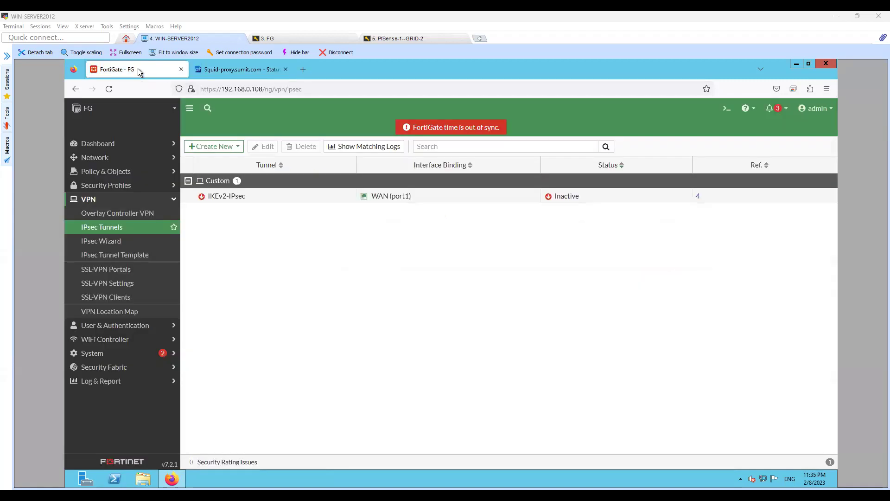
click(144, 232)
mouse_move(202, 200)
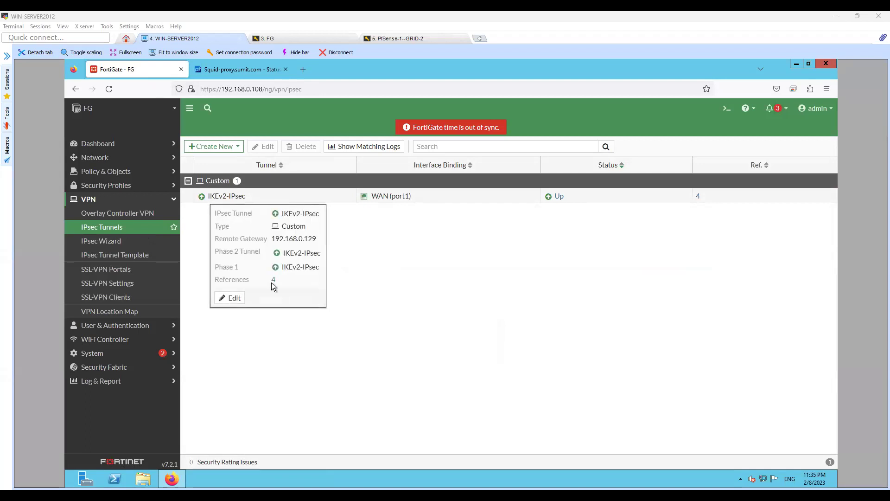
- Switch to the FG SSH session and list the IKE gateways with "diagnose vpn ike gateway list"
click(309, 40)
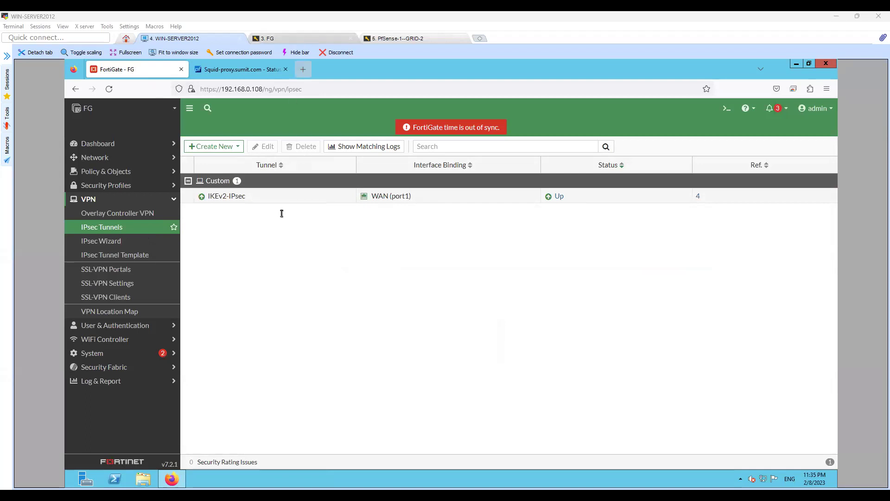
key(Return)
key(Return)
key(Return)
key(Return)
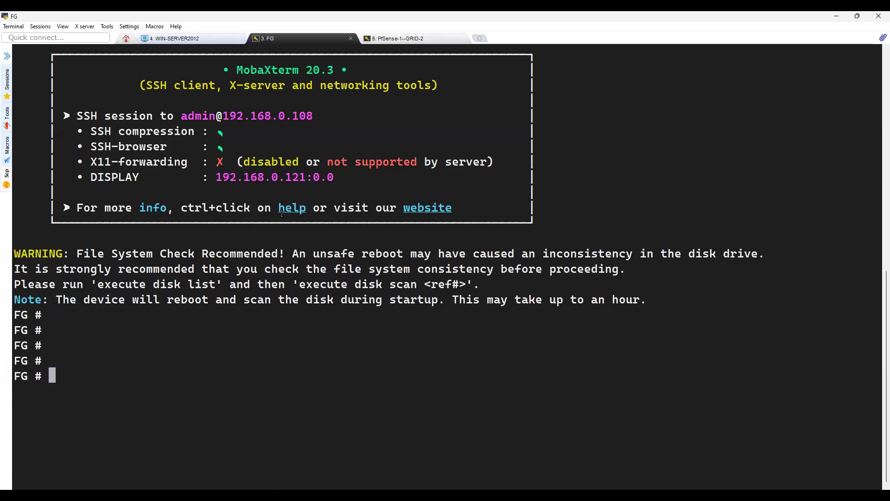
text(diagnose vpn ike)
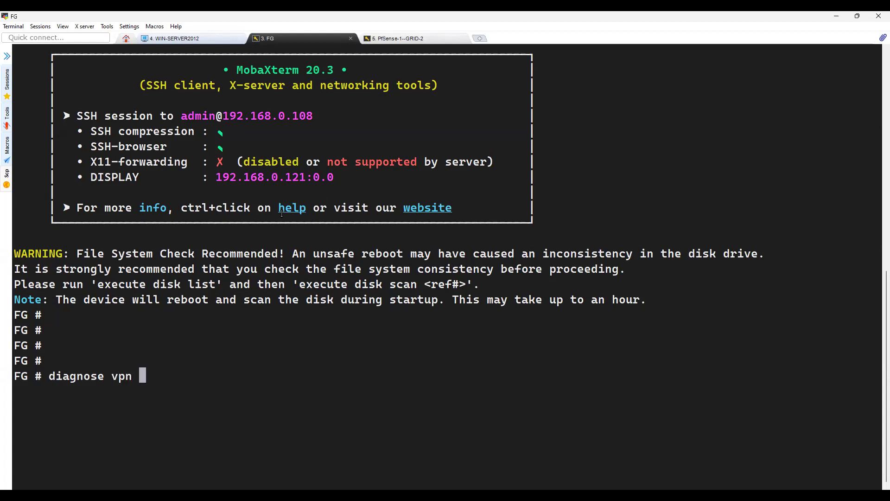
key(BackSpace)
key(BackSpace)
key(BackSpace)
key(Tab)
key(Tab)
key(Tab)
key(BackSpace)
key(BackSpace)
key(BackSpace)
key(BackSpace)
text(ik)
key(Tab)
text(g)
key(Tab)
text(l)
key(BackSpace)
text(list)
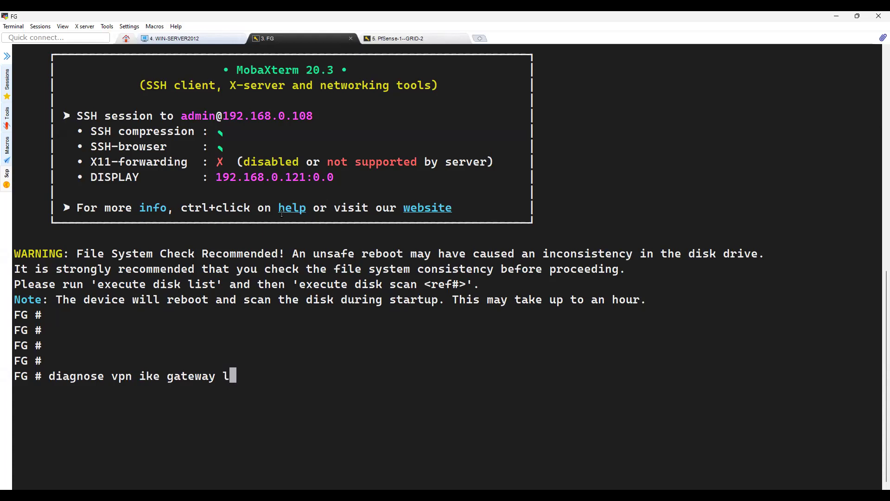
key(Return)
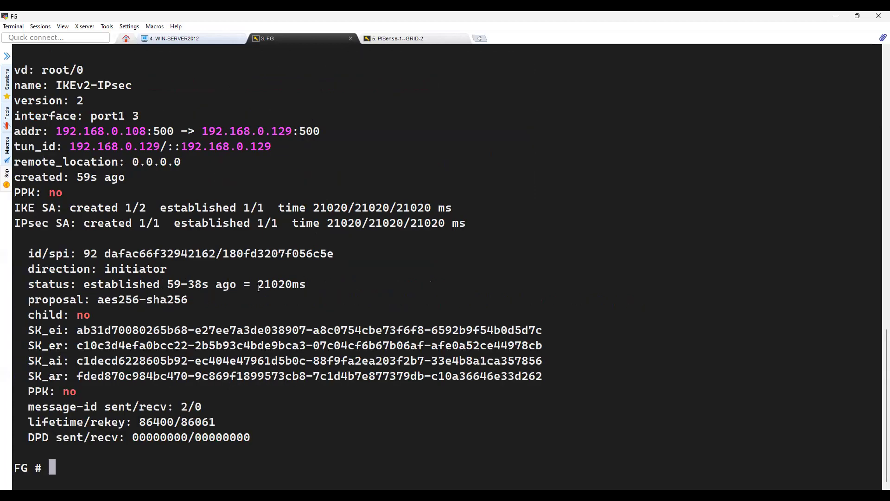
- Copy the tunnel name from the output and run "diagnose vpn ike gateway list name IKEv2-IPsec"
scroll(258, 287, up, 2)
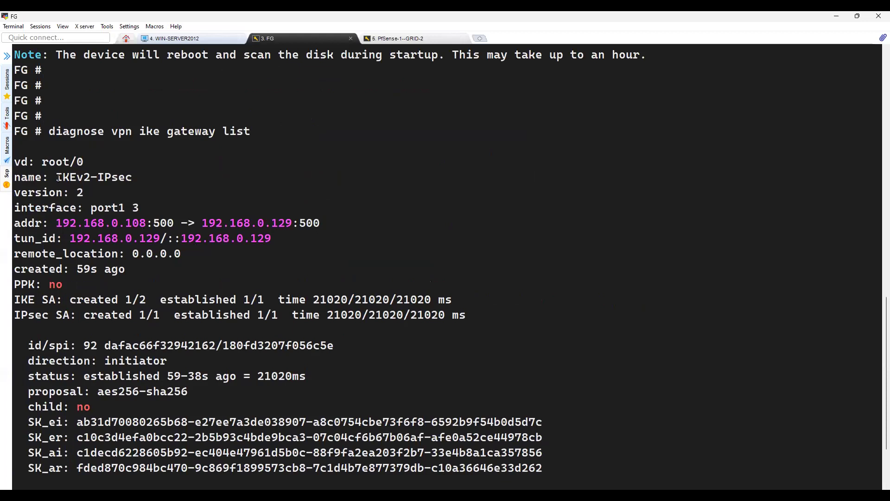
drag(56, 177, 133, 177)
scroll(293, 221, down, 2)
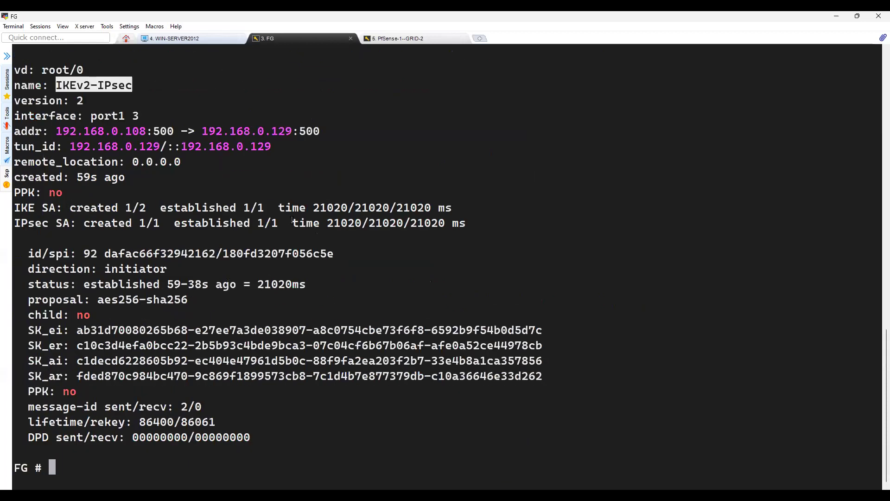
key(Return)
key(Return)
key(Up)
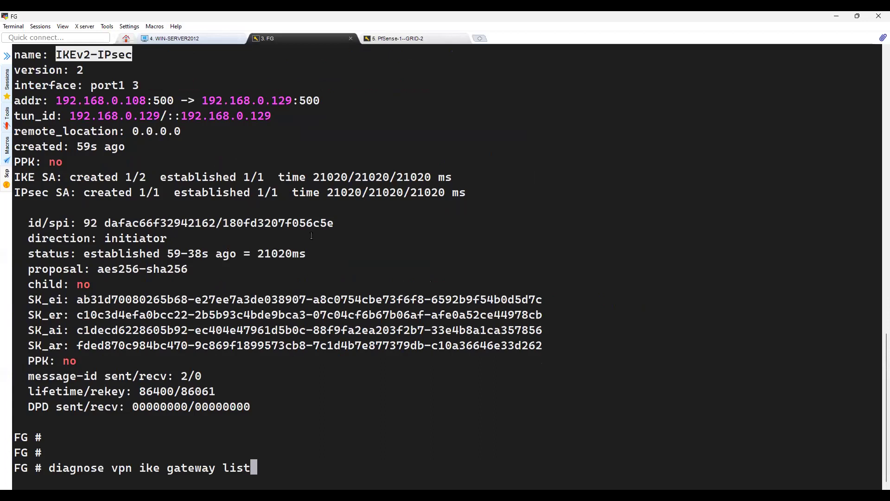
key(BackSpace)
key(BackSpace)
key(BackSpace)
key(BackSpace)
text(na)
key(BackSpace)
key(BackSpace)
text(list name)
right_click(364, 393)
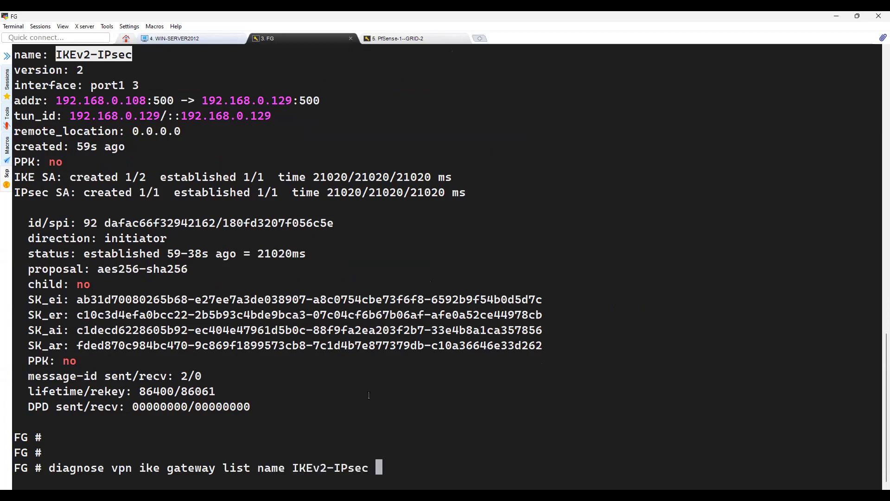
key(Return)
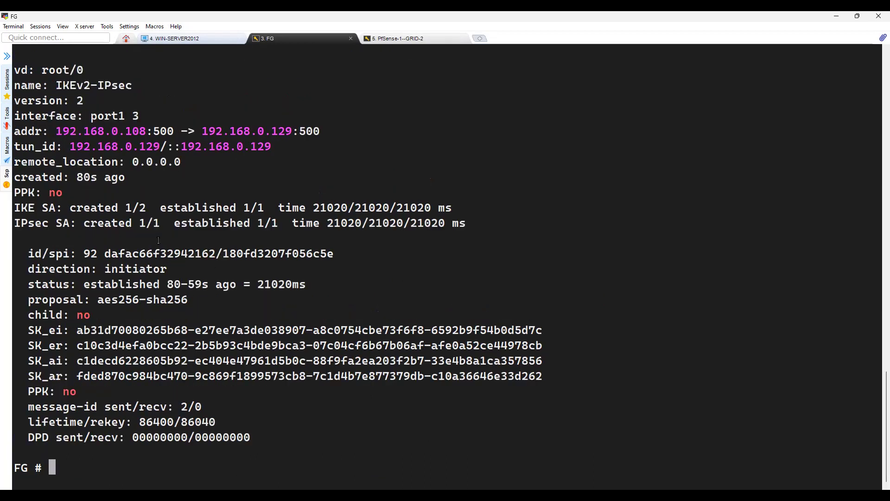
- Examine the IKEv2-IPsec gateway's addresses, SA status, proposal and SK encryption and authentication keys in the output
scroll(158, 240, up, 1)
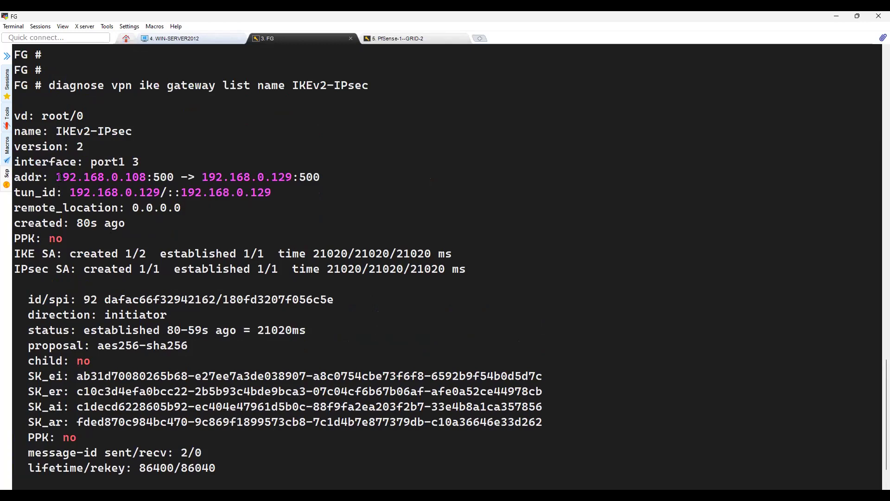
drag(56, 177, 293, 194)
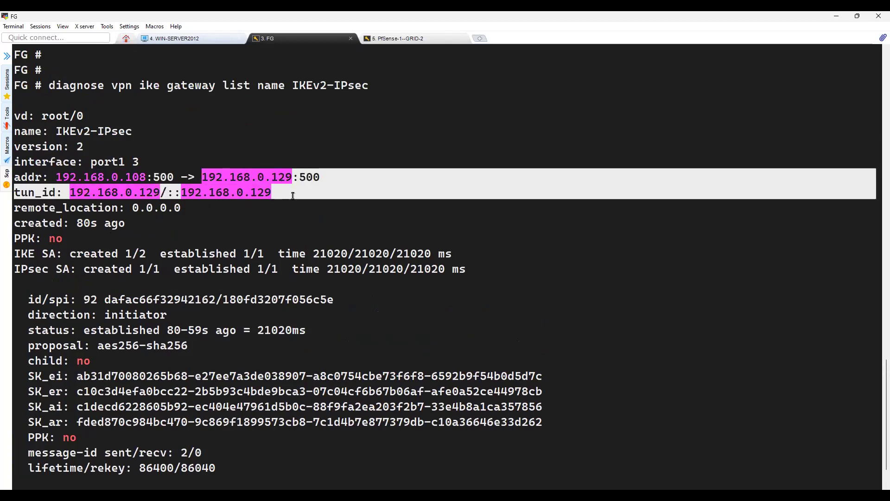
click(269, 229)
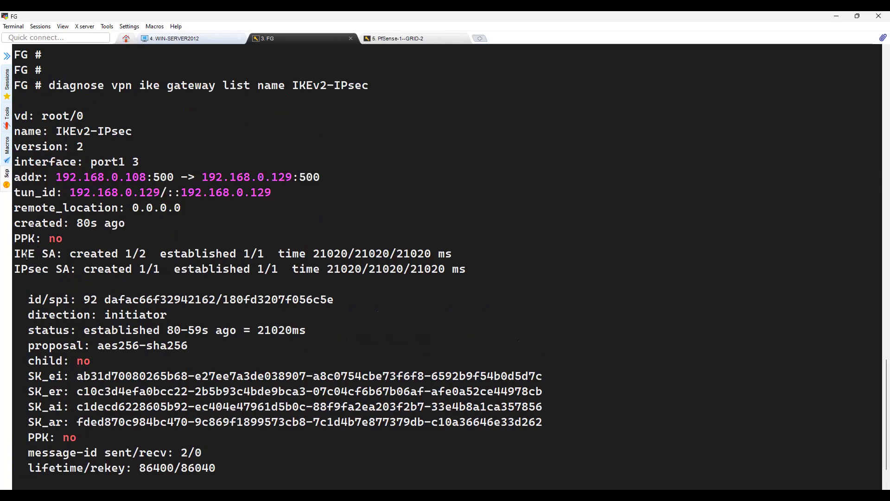
drag(14, 254, 295, 392)
click(104, 396)
drag(22, 378, 61, 392)
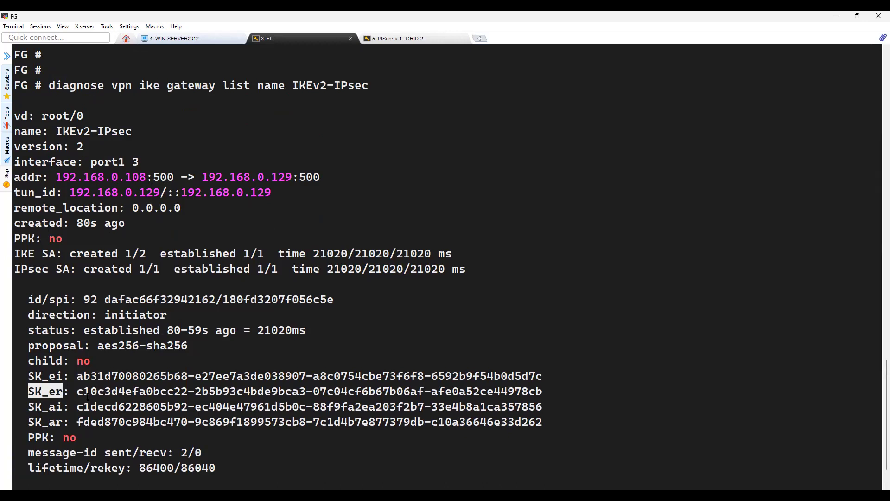
drag(29, 407, 62, 422)
click(72, 419)
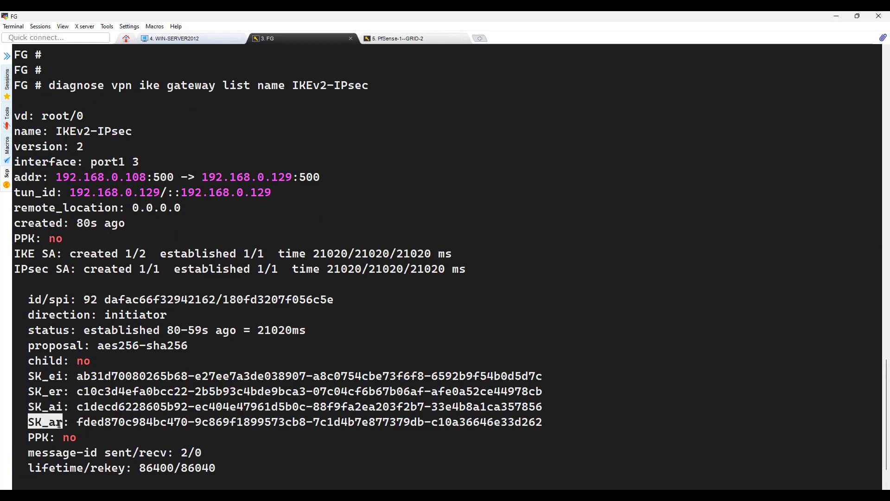
click(95, 422)
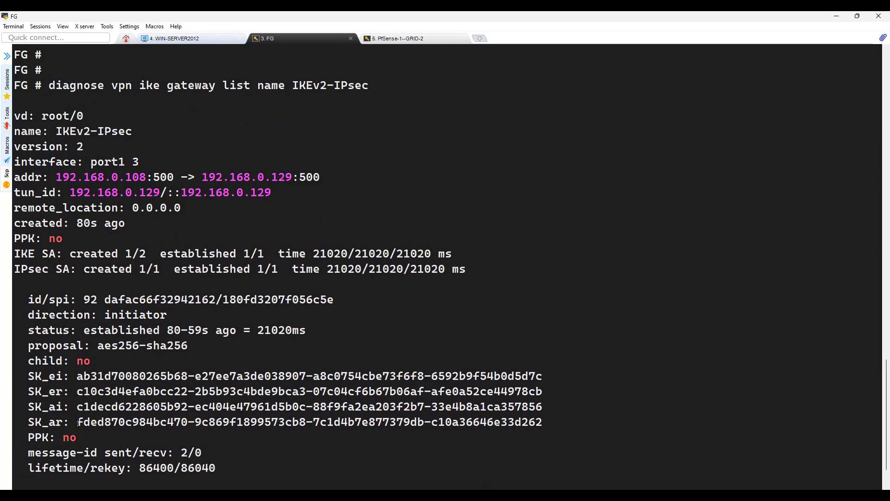
drag(78, 422, 541, 423)
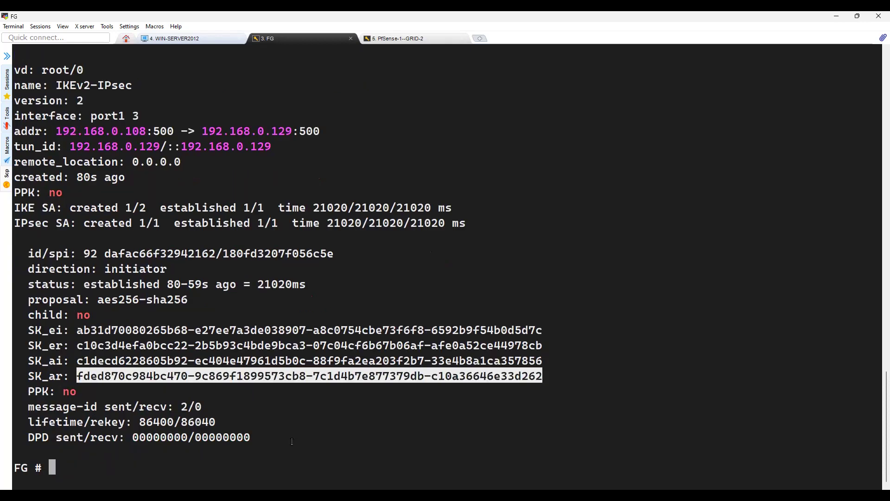
- Display the tunnel's Phase 2 details with "diagnose vpn tunnel list name IKEv2-IPsec"
click(303, 426)
key(Return)
key(Return)
key(Up)
key(BackSpace)
key(BackSpace)
key(BackSpace)
key(BackSpace)
key(BackSpace)
key(BackSpace)
key(BackSpace)
key(BackSpace)
key(BackSpace)
key(BackSpace)
key(BackSpace)
key(BackSpace)
key(BackSpace)
key(BackSpace)
key(BackSpace)
key(BackSpace)
key(BackSpace)
key(BackSpace)
key(BackSpace)
key(BackSpace)
key(BackSpace)
key(BackSpace)
key(BackSpace)
key(BackSpace)
key(BackSpace)
key(BackSpace)
key(BackSpace)
key(BackSpace)
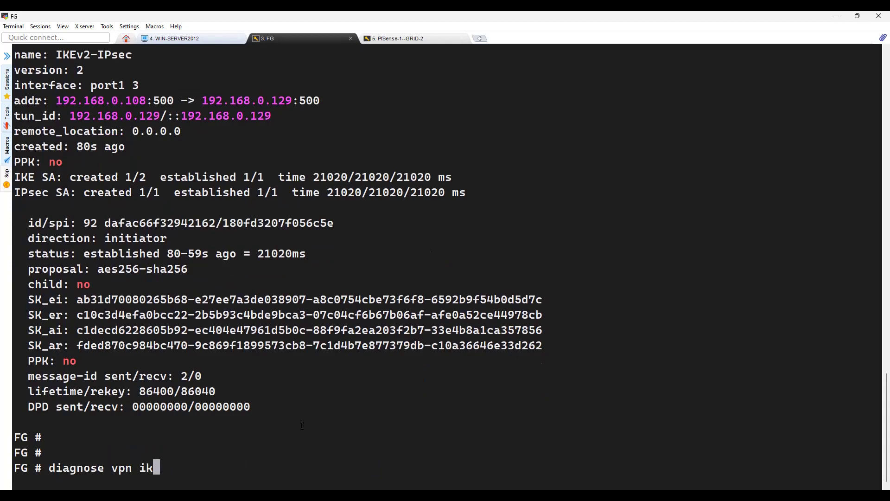
text(tunnel list )
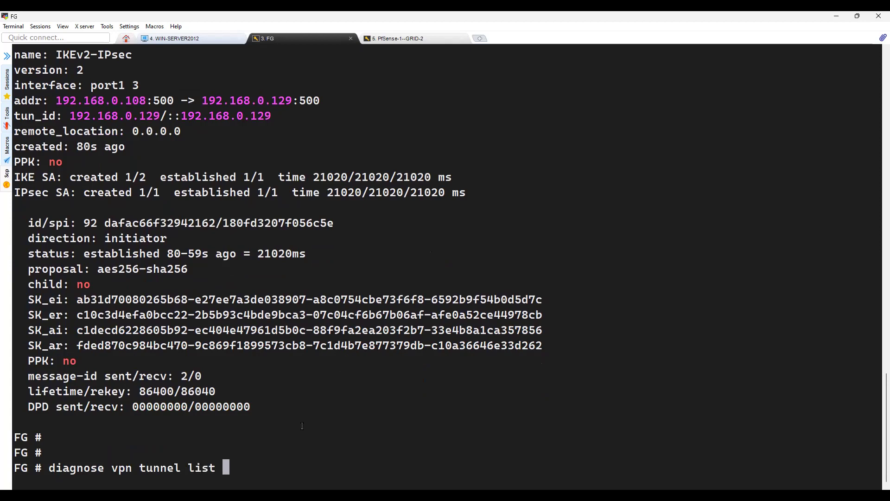
text(name)
scroll(302, 426, up, 4)
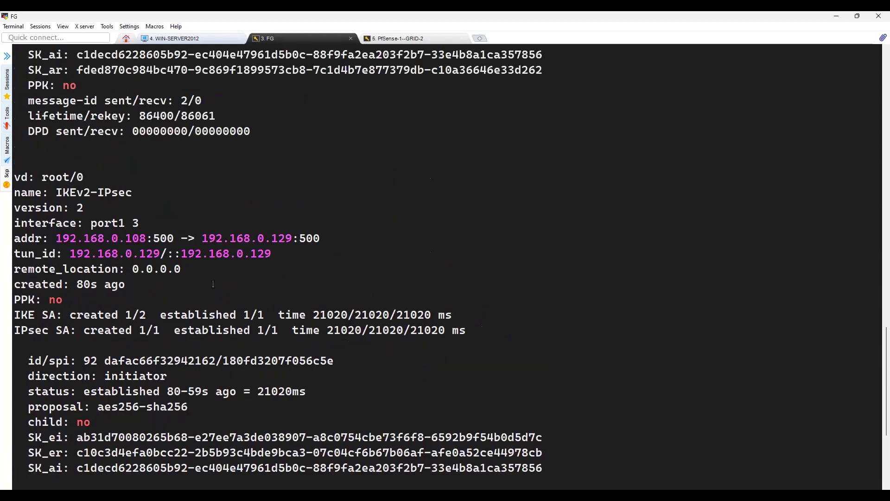
double_click(333, 192)
scroll(408, 241, down, 4)
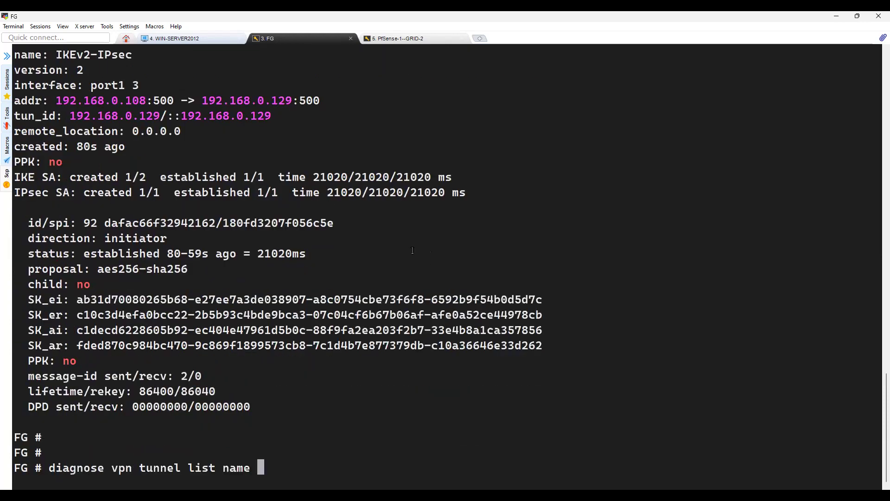
right_click(406, 398)
key(Return)
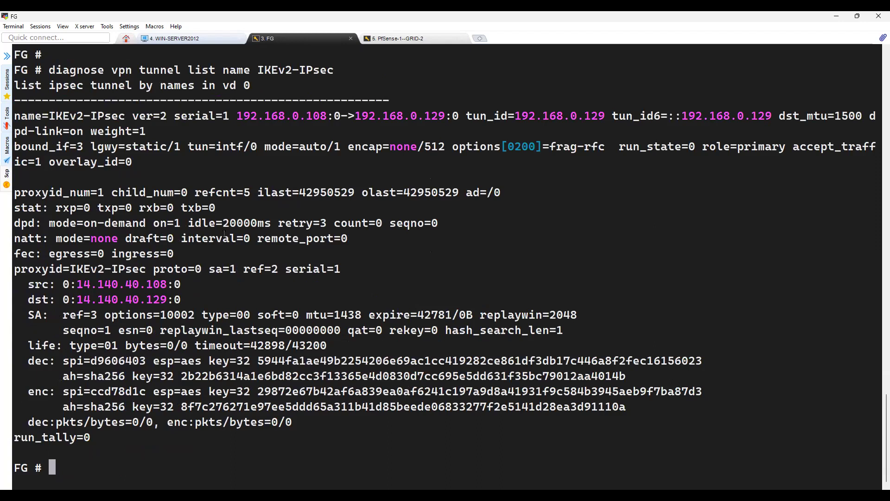
- Examine the tunnel's proxy ID, source and destination selectors, SA, lifetime, and decryption and encryption SPIs and keys
drag(14, 192, 62, 194)
drag(31, 285, 177, 301)
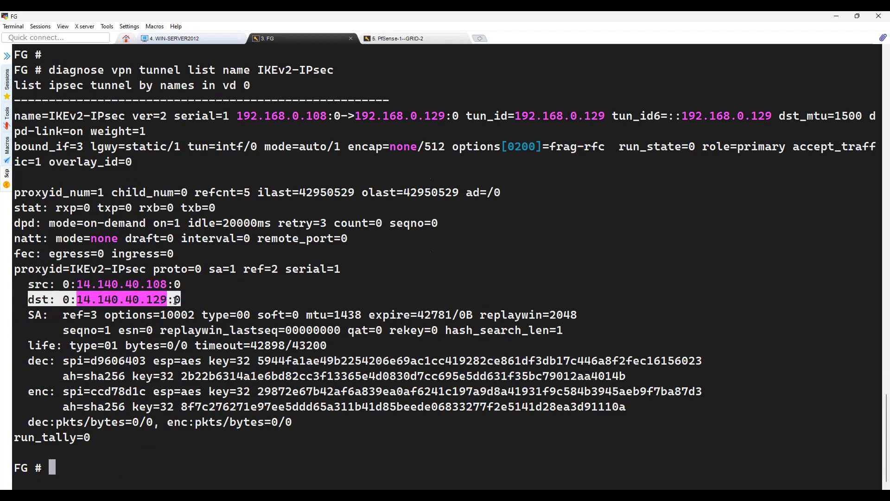
click(177, 301)
drag(29, 314, 526, 342)
click(295, 324)
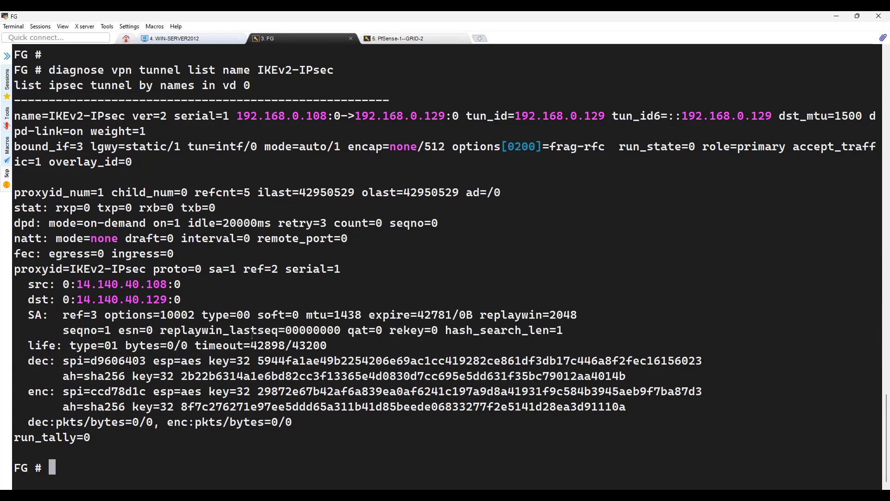
drag(344, 343, 35, 316)
click(85, 380)
drag(29, 361, 146, 361)
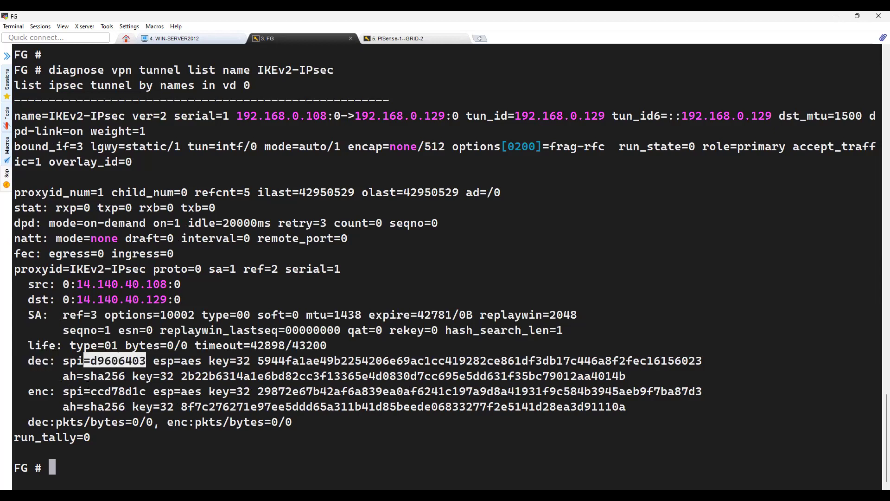
drag(26, 392, 625, 407)
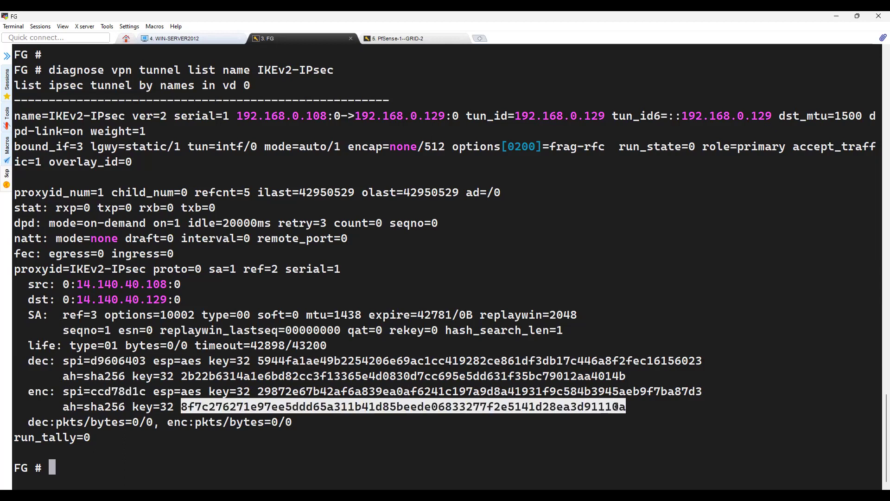
click(266, 401)
drag(181, 406, 626, 407)
drag(185, 376, 618, 376)
click(291, 437)
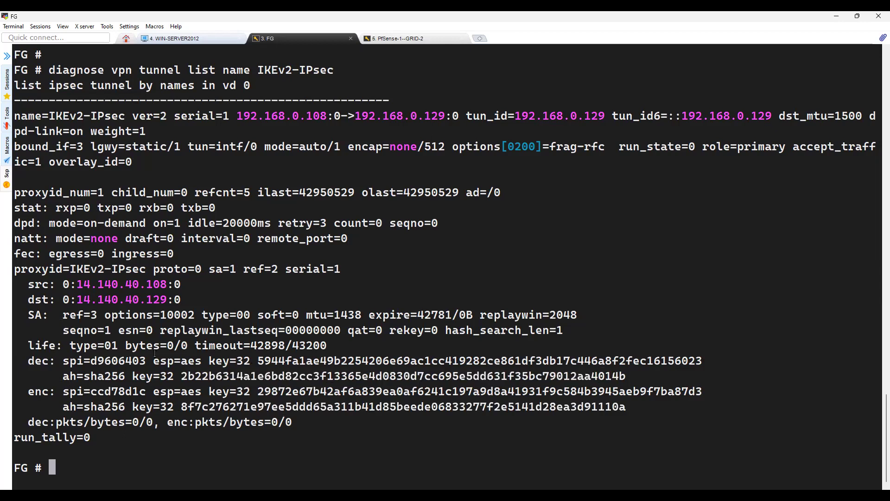
- Check the tunnel's decrypted and encrypted packet and byte counters in the output
key(Return)
key(Return)
key(Return)
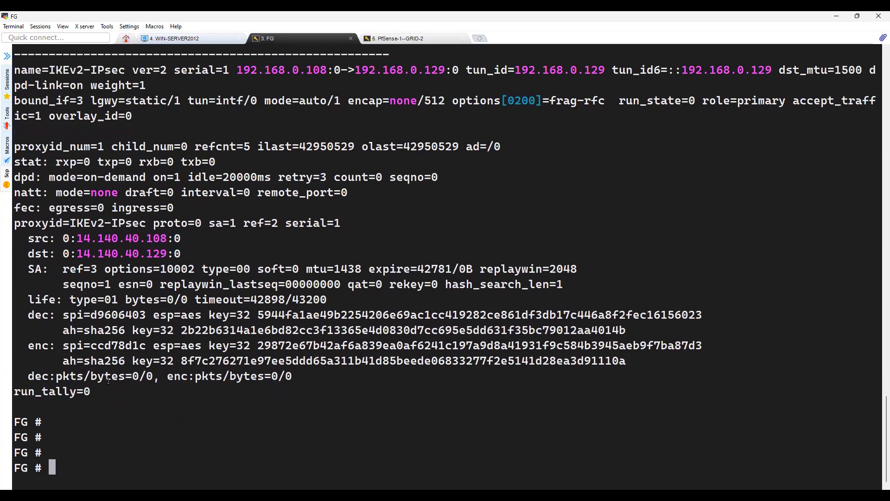
drag(126, 376, 140, 377)
drag(268, 376, 279, 377)
click(249, 424)
key(Return)
key(Return)
key(Return)
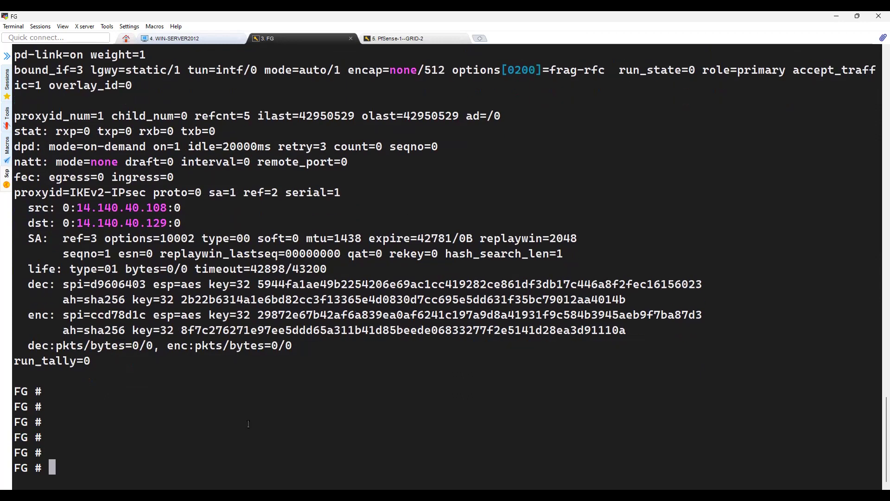
- Set the FortiGate ping source with "execute ping-options source 14.140.40.108"
text(execute ping-op)
key(Tab)
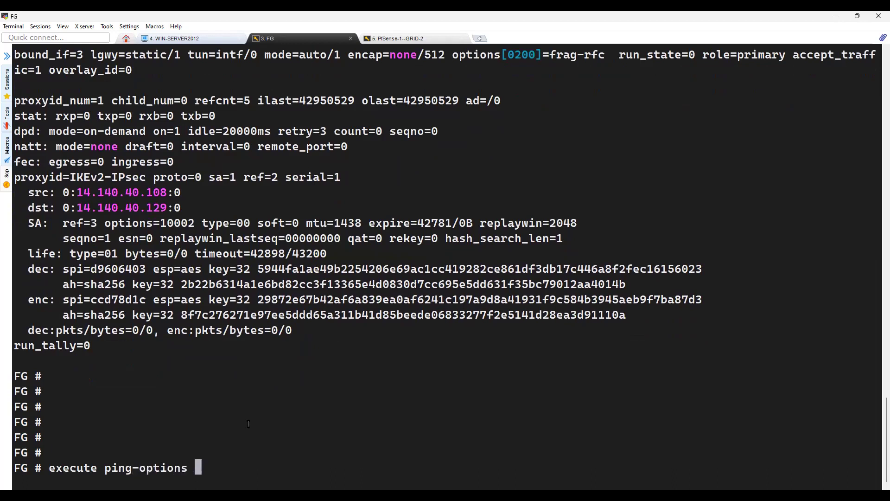
text(sou)
key(Tab)
text(14.140.40.)
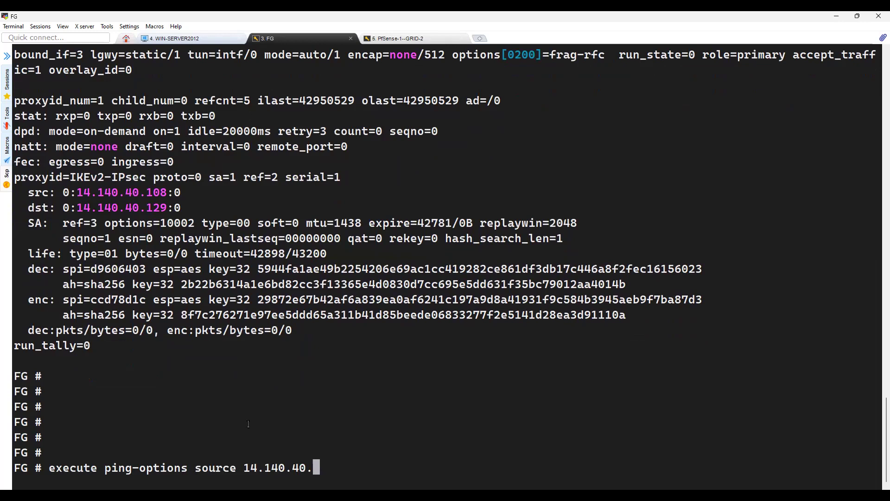
text(108)
key(Return)
- Ping the remote address 14.140.40.129 through the tunnel and check the source address used
text(exe)
key(Tab)
text(ping)
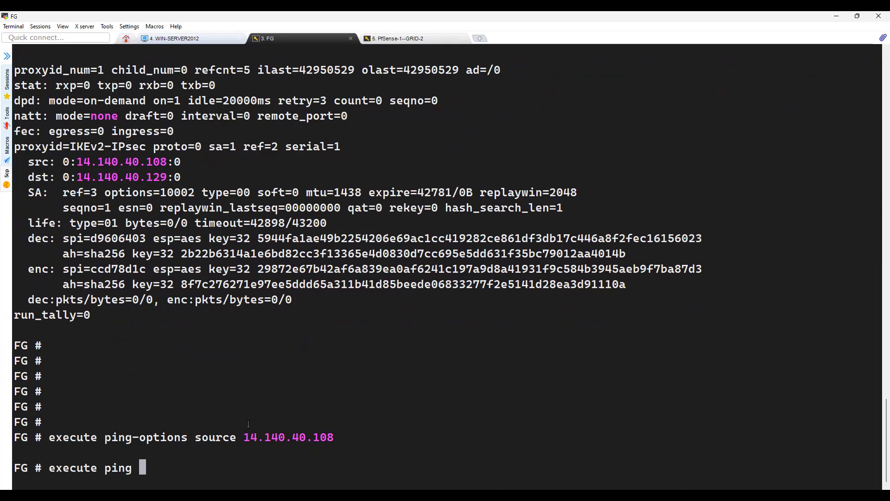
text( 14.140.40.129)
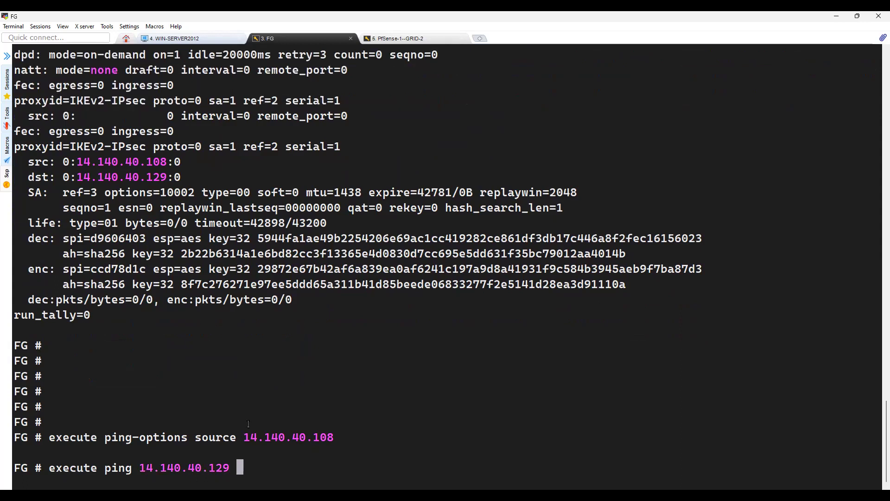
key(Return)
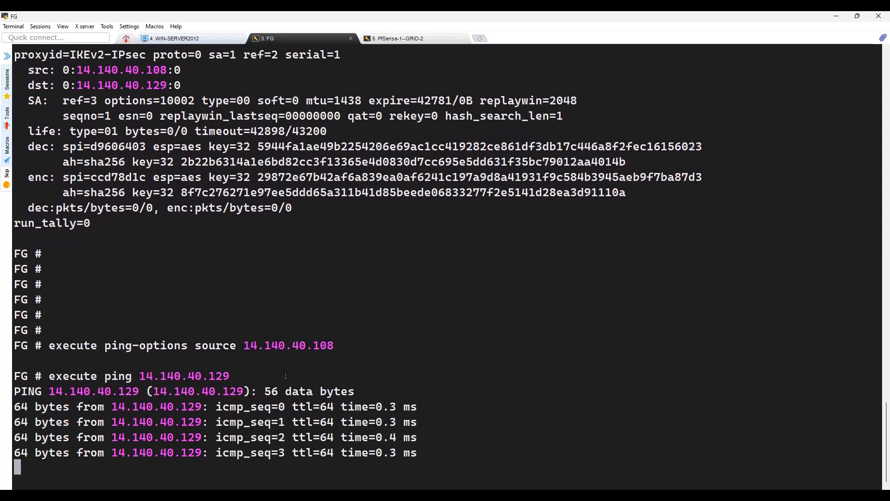
drag(245, 254, 328, 253)
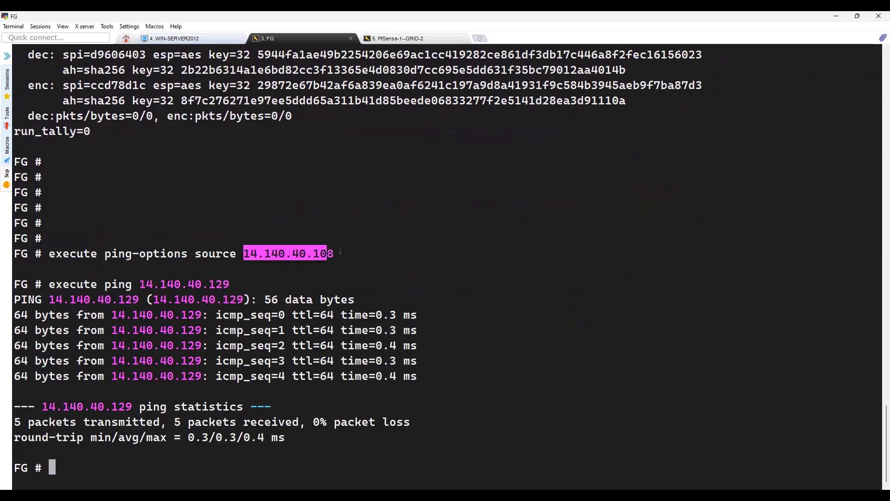
- In the pfSense session, start a ping to 14.140.40.108 sourced from 14.140.40.129 with "ping -S 14.140.40.129 14.140.40.108"
click(406, 39)
key(Return)
key(Return)
key(Return)
key(Return)
key(Return)
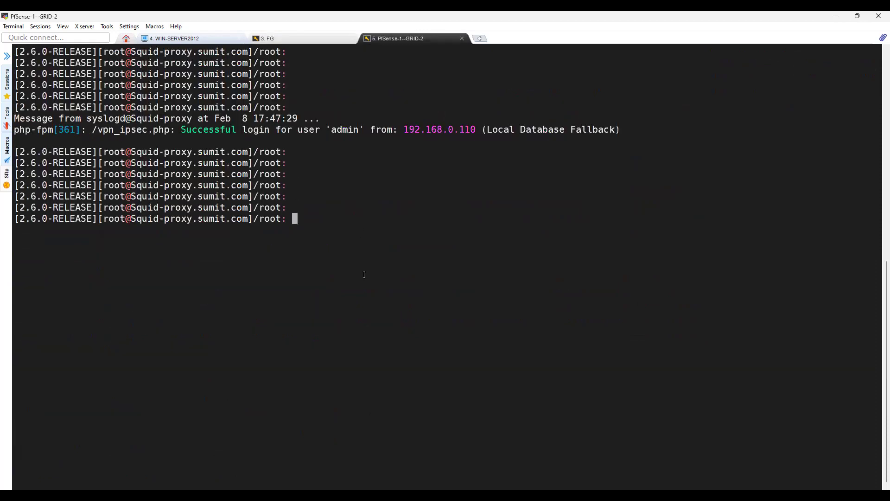
key(Return)
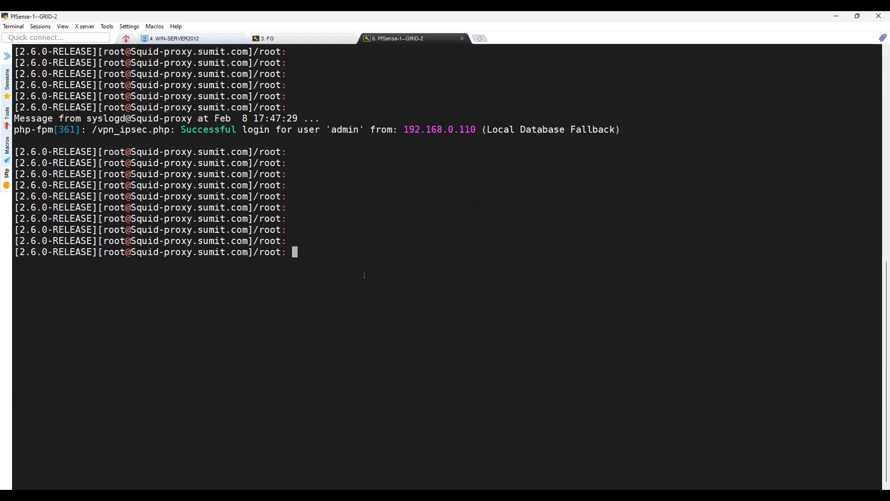
key(Return)
key(Return)
key(Return)
text(ping -)
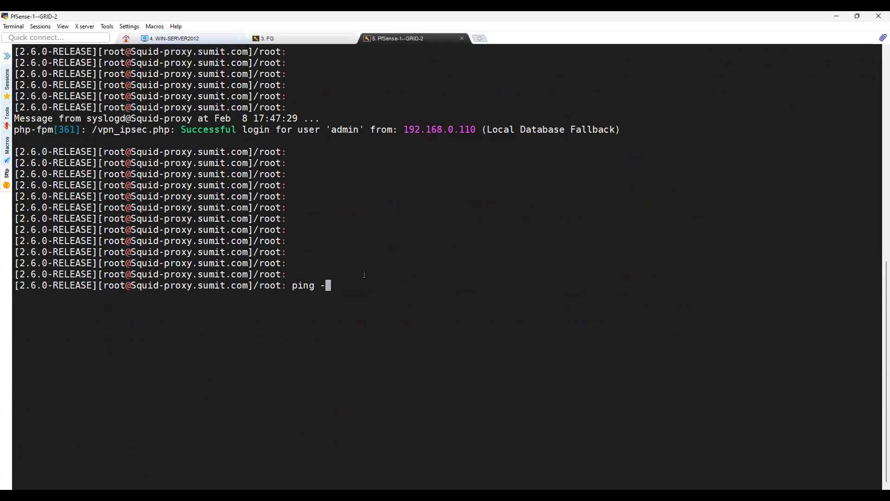
text(S 14.140.40.129 14.140.40)
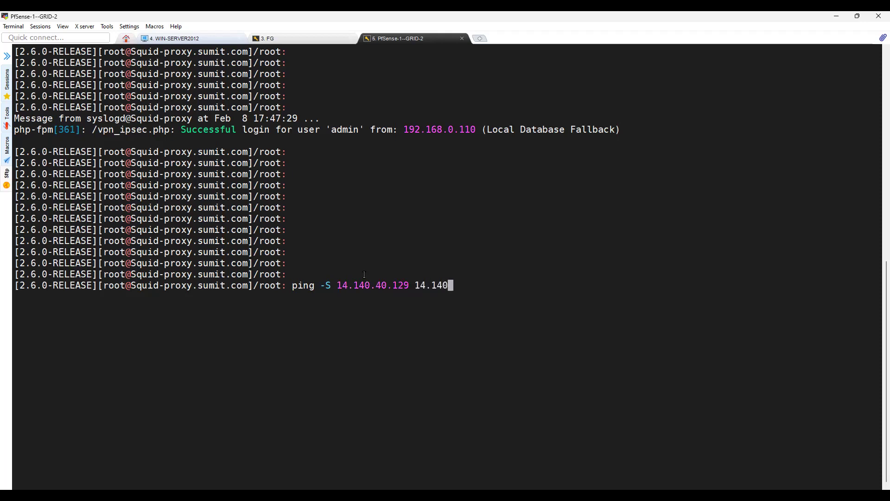
text(.108)
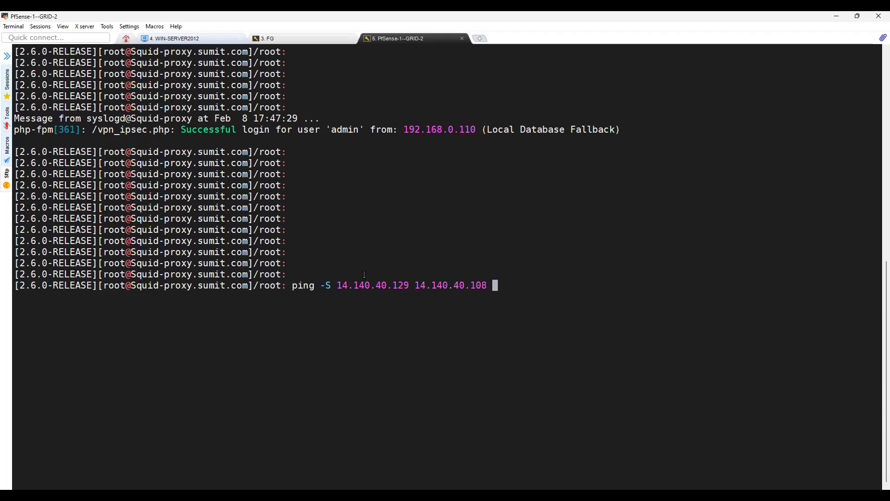
key(Return)
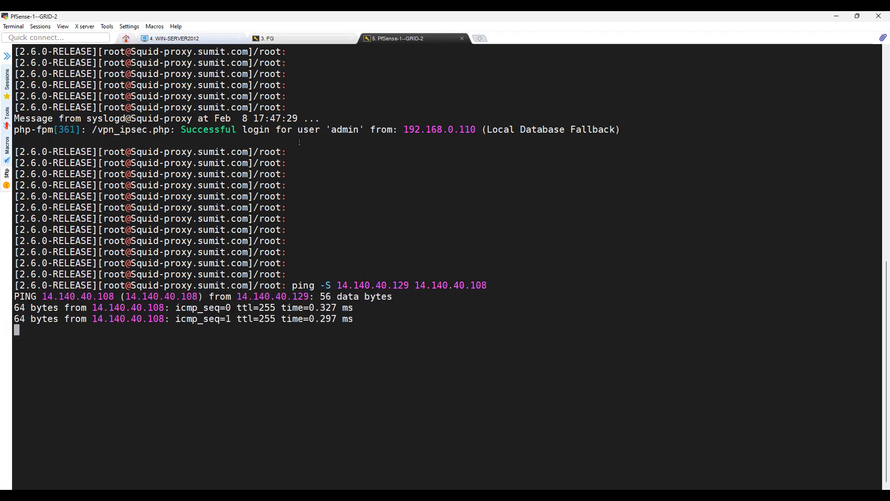
- Return to the FortiGate session and rerun "diagnose vpn tunnel list name IKEv2-IPsec" while the ping is running
click(400, 270)
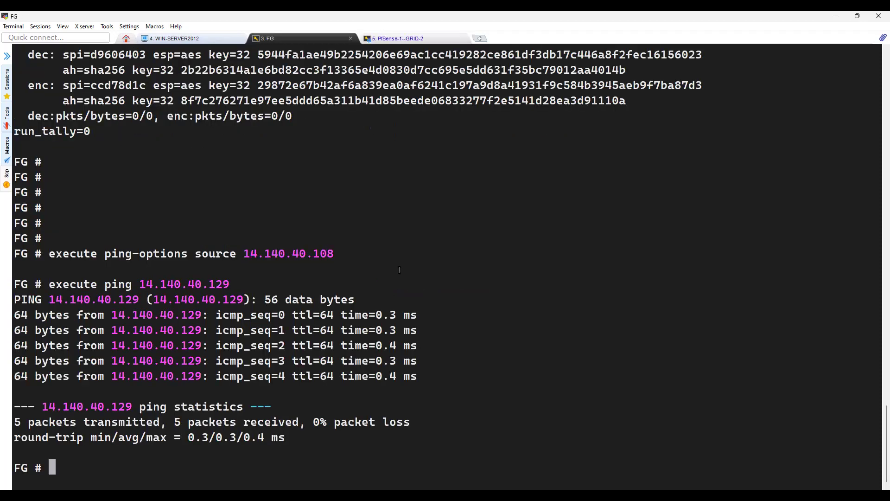
key(Return)
key(Return)
key(Up)
key(Up)
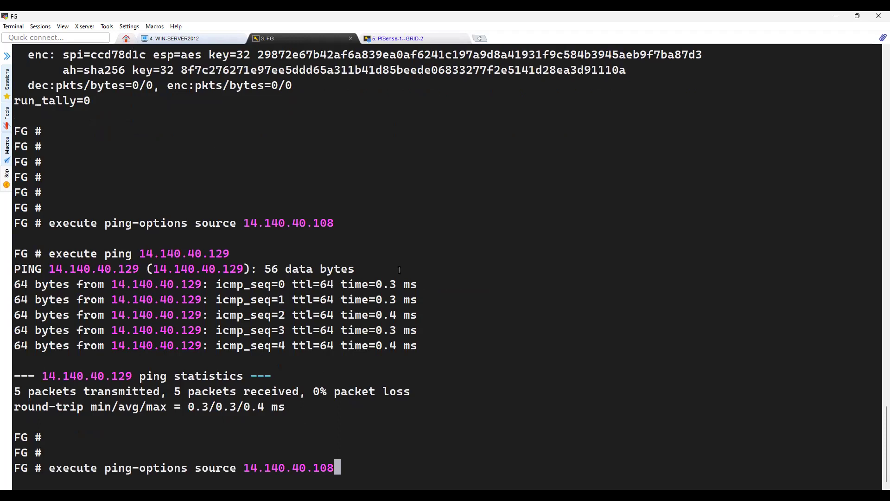
key(Up)
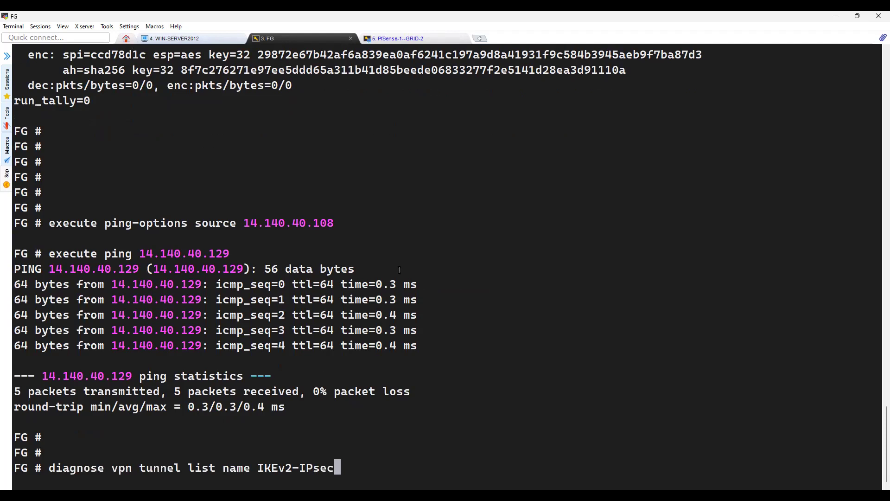
key(Return)
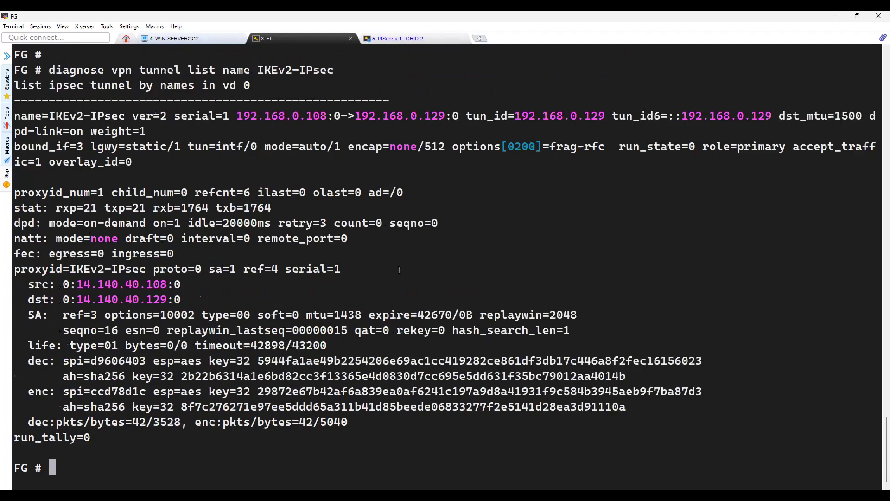
- Check the decrypted and encrypted packet and byte counters in the new tunnel output
double_click(137, 421)
drag(21, 422, 49, 423)
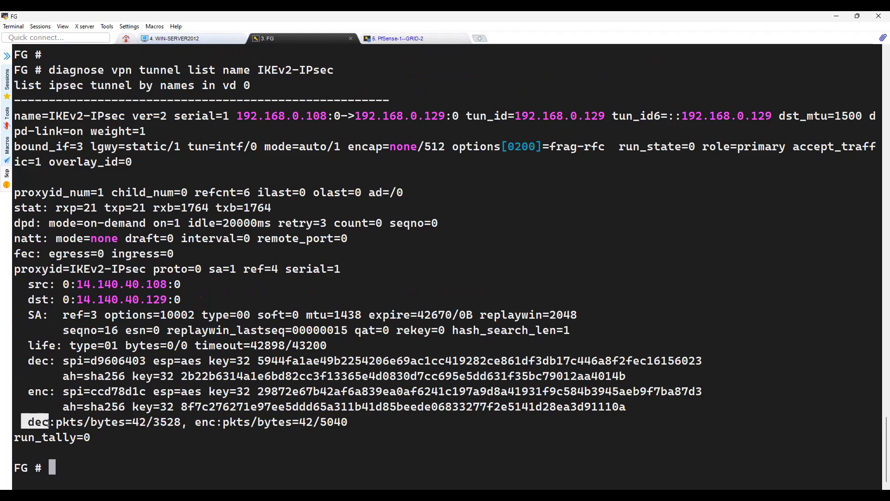
drag(210, 422, 196, 422)
click(308, 422)
double_click(308, 422)
click(308, 422)
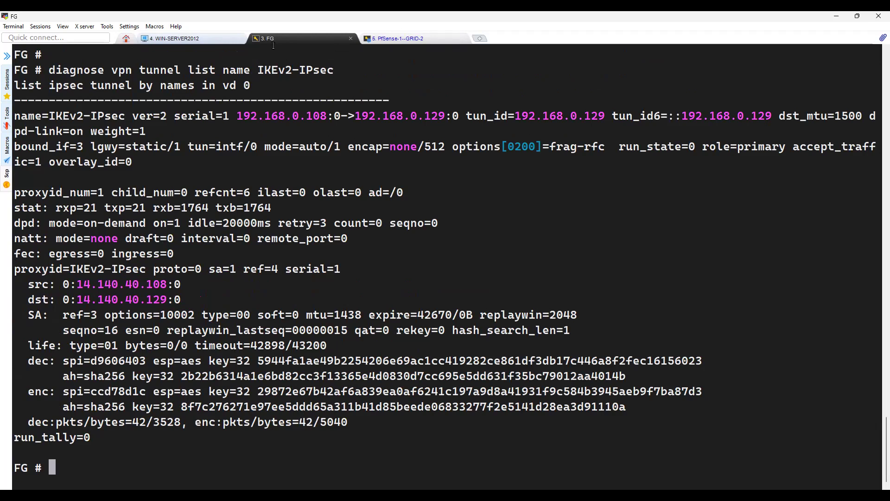
- Check the running ping on pfSense and repeat the IKEv2-IPsec tunnel listing on the FortiGate to compare its traffic counters
click(385, 41)
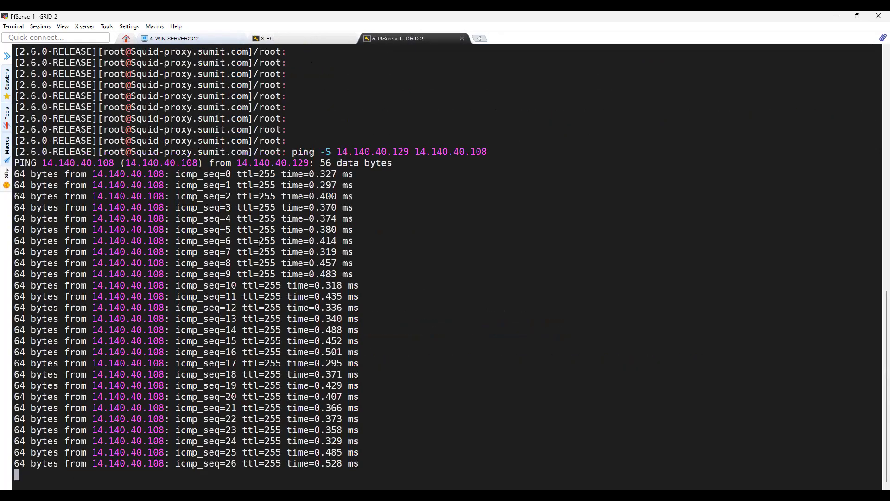
click(307, 41)
key(Up)
key(Return)
key(Return)
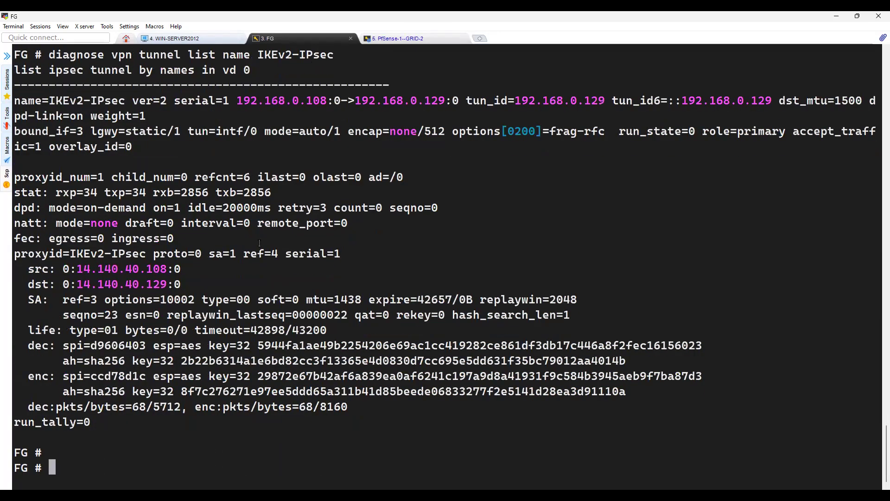
key(Return)
key(Return)
key(Up)
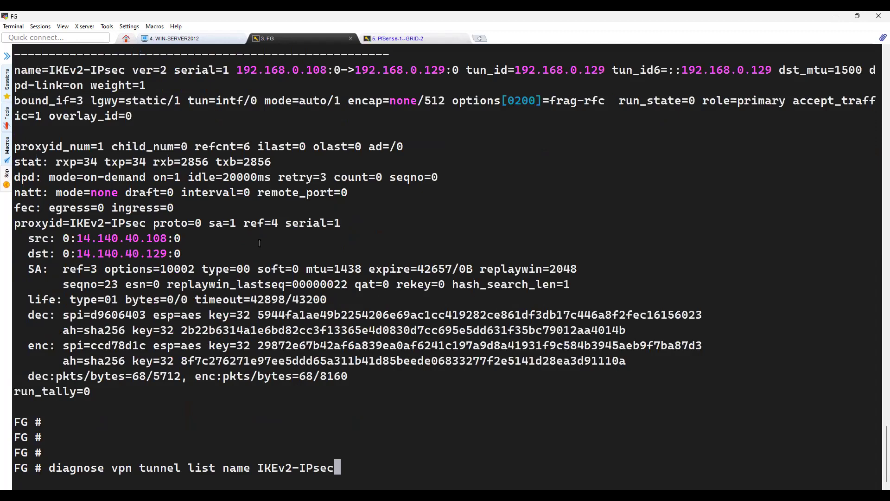
key(Return)
key(Up)
key(Return)
key(Return)
key(Return)
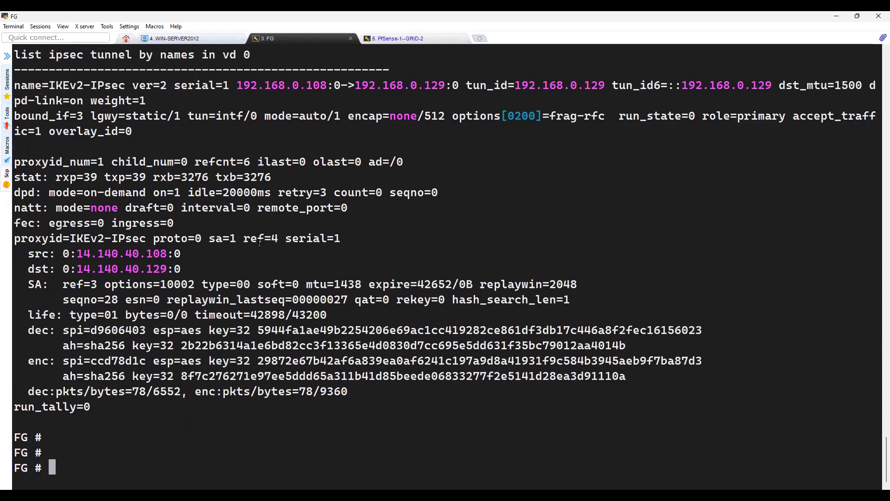
- Stop the continuous ping in the pfSense session and return to the FortiGate session
click(391, 40)
key(ctrl+c)
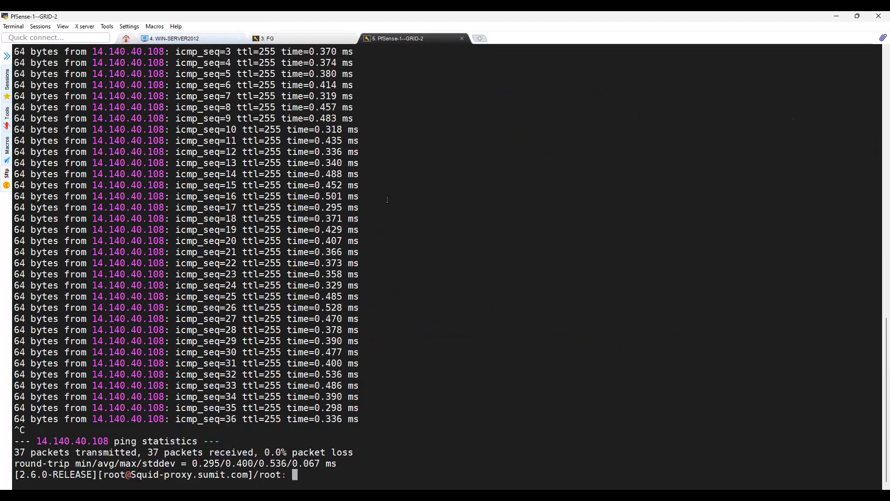
click(315, 37)
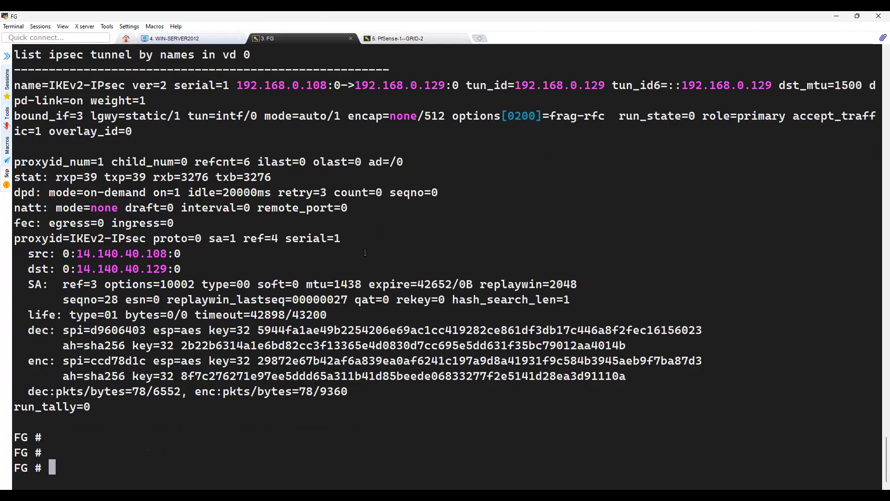
- Run "diagnose vpn tunnel list name IKEv2-IPsec" several more times to compare the packet counters with the ping stopped
key(Return)
key(Return)
key(Return)
key(Up)
key(Return)
key(Return)
key(Return)
key(Return)
key(Up)
key(Return)
key(Up)
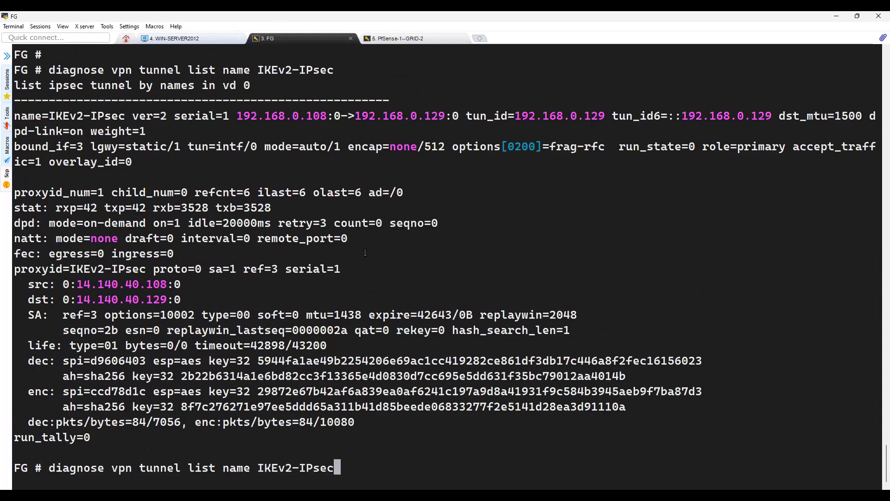
key(Return)
key(Return)
key(Return)
key(Return)
key(Up)
key(Return)
key(Return)
key(Return)
key(Return)
key(Up)
key(Return)
key(Return)
key(Return)
key(Return)
key(Up)
key(Return)
key(Return)
key(Return)
key(Return)
key(Return)
key(Return)
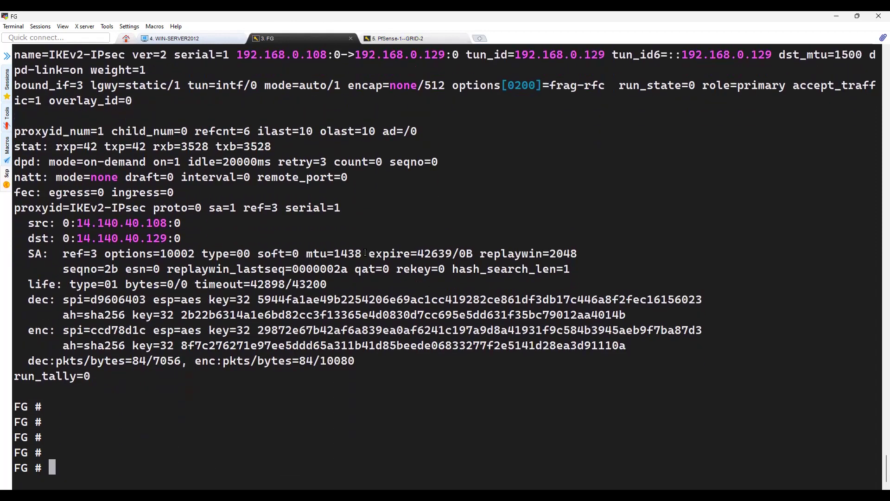